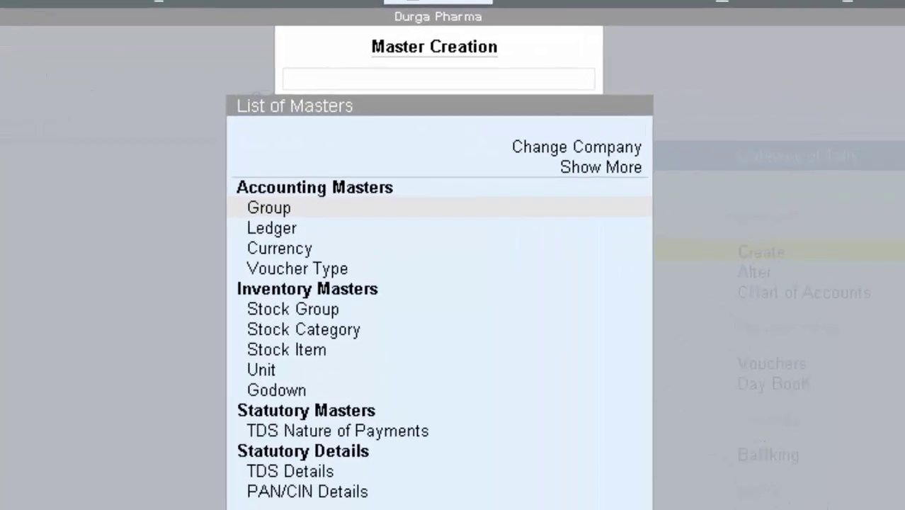
# Step: Close the List of Masters and move down to Vouchers on Durga Pharma's Gateway of Tally
pyautogui.click(448, 292)
pyautogui.press('Escape')
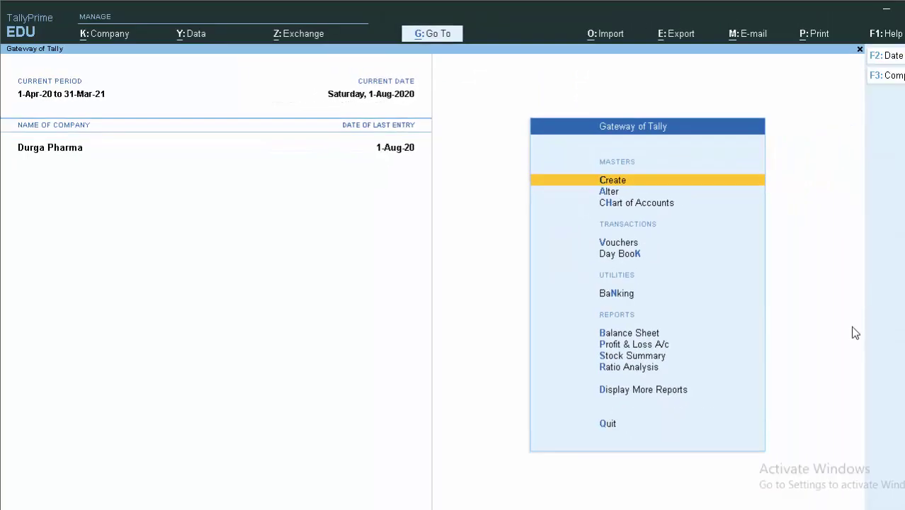
pyautogui.press('Down')
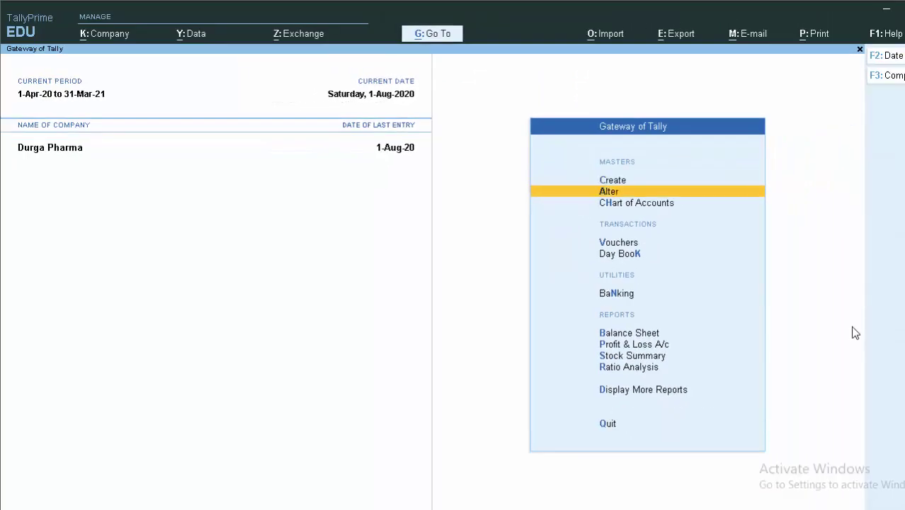
pyautogui.press('Down')
pyautogui.press('Down')
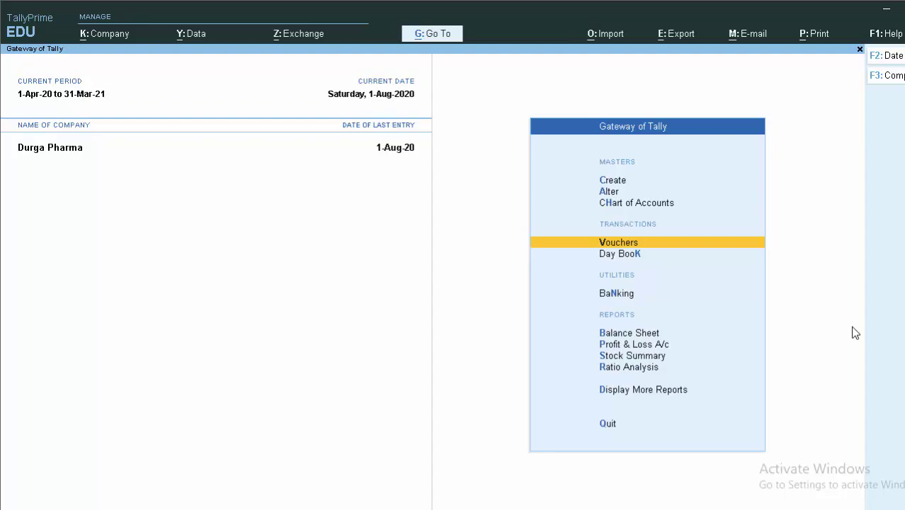
# Step: Open a Journal voucher and create ledger 'Interest From Bank' under Indirect Expenses, TDS Applicable
pyautogui.press('Return')
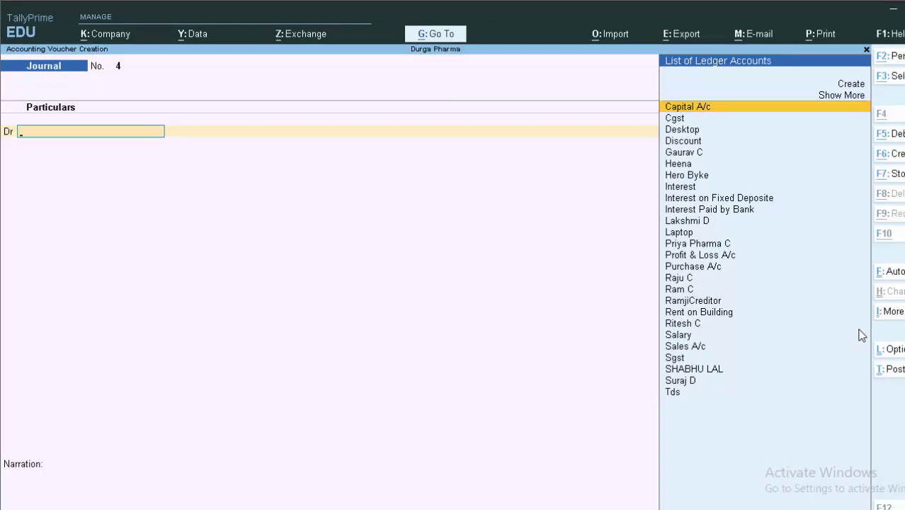
pyautogui.hotkey('alt', 'c')
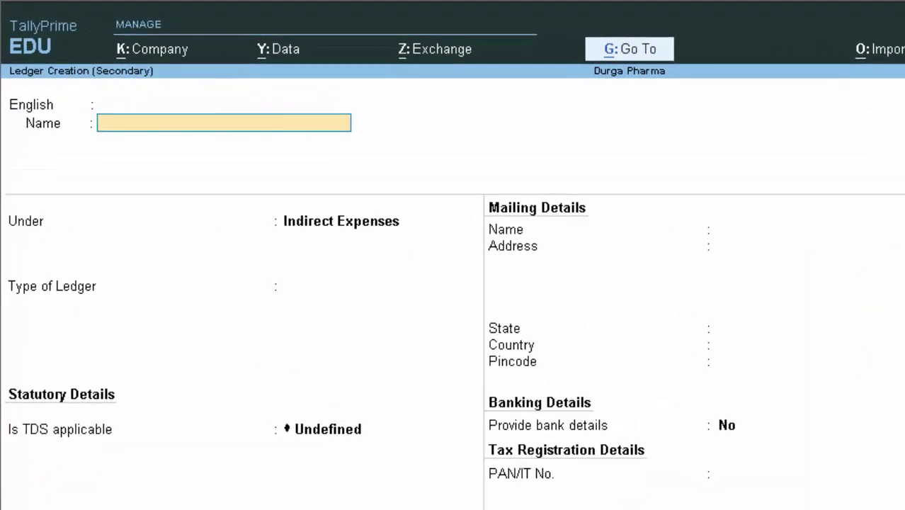
pyautogui.write('In')
pyautogui.write('teres')
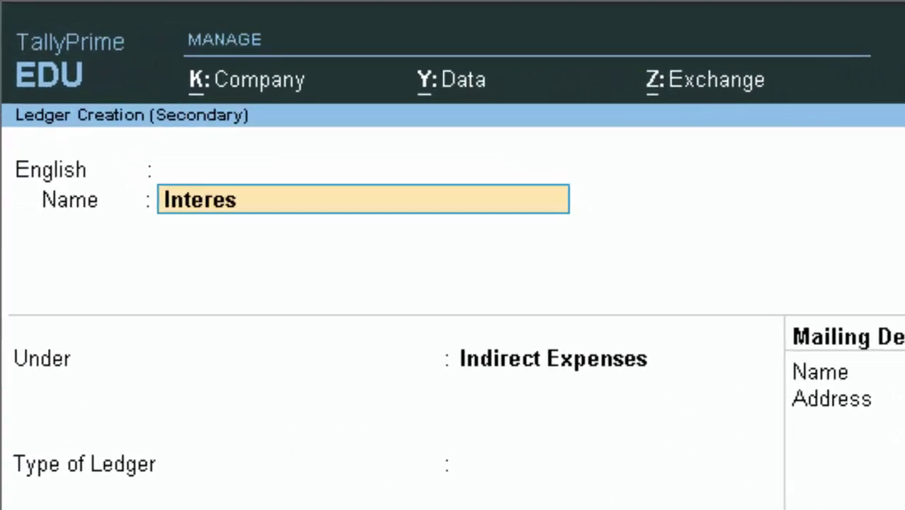
pyautogui.write('t Fr')
pyautogui.write('om Ba')
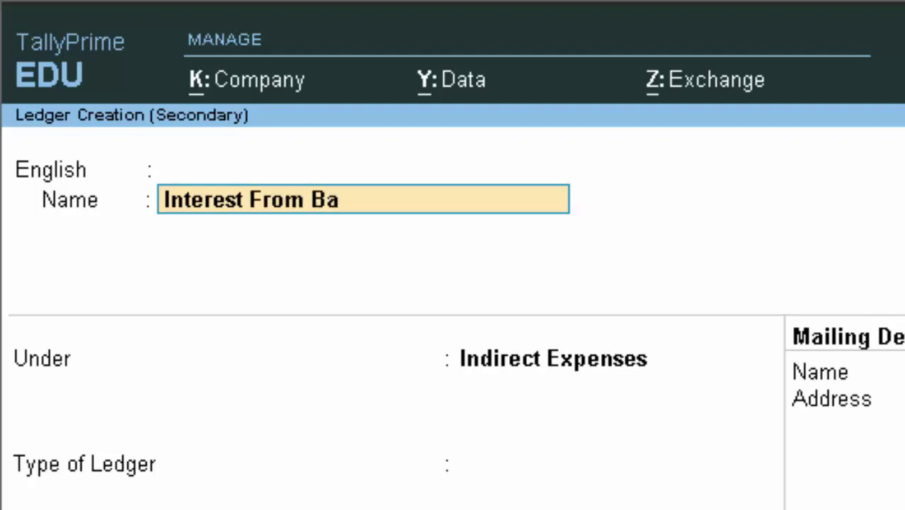
pyautogui.write('nk')
pyautogui.press('Return')
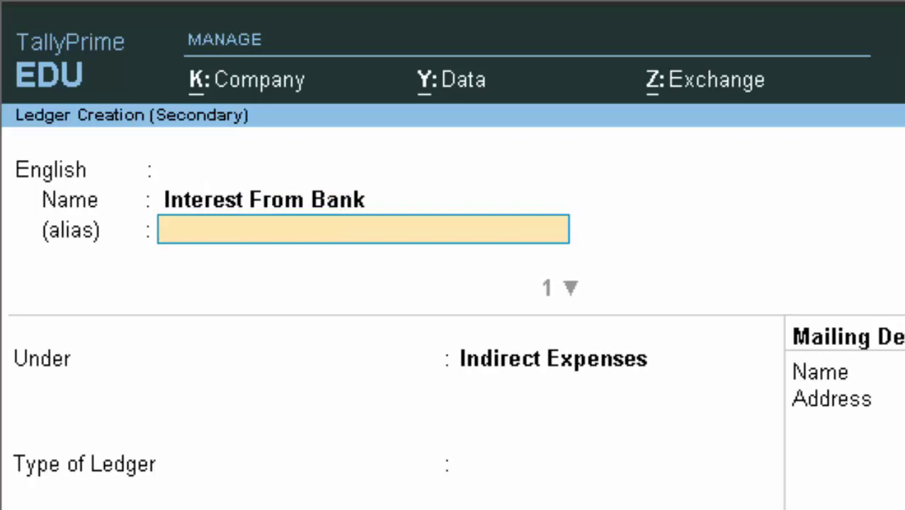
pyautogui.press('Return')
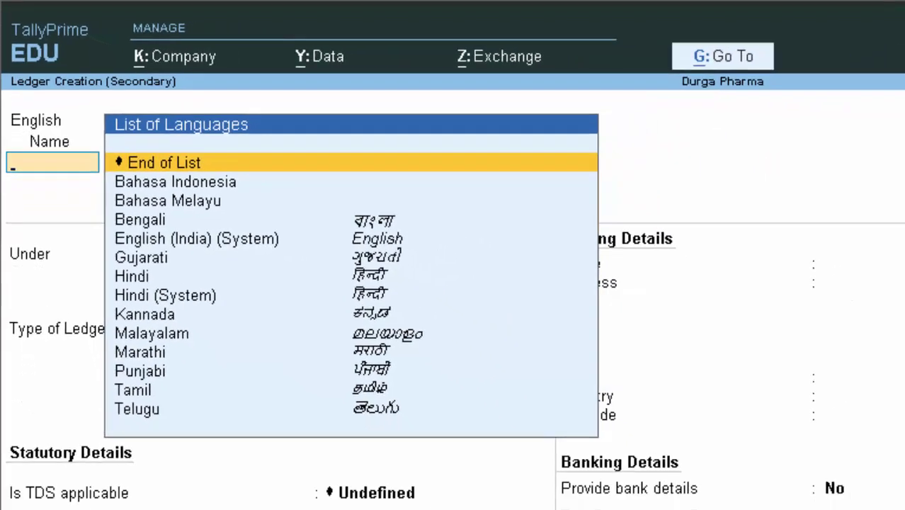
pyautogui.press('Return')
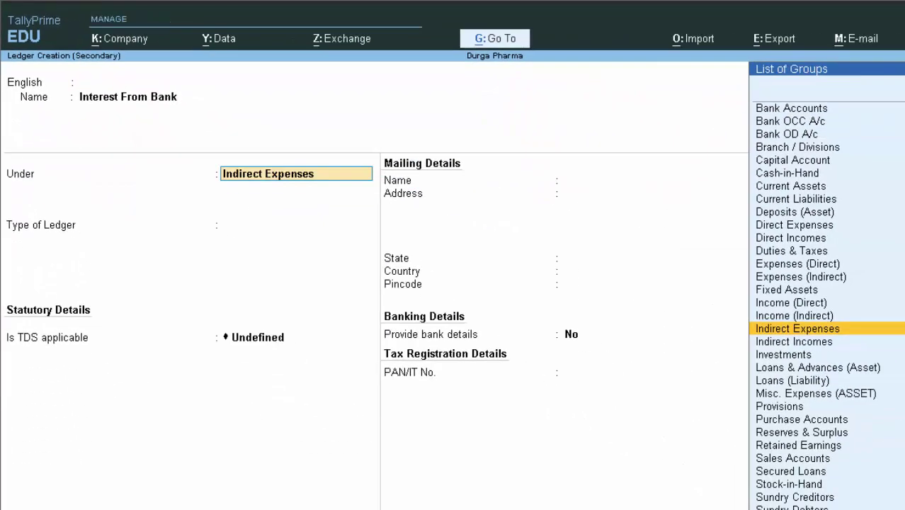
pyautogui.press('Return')
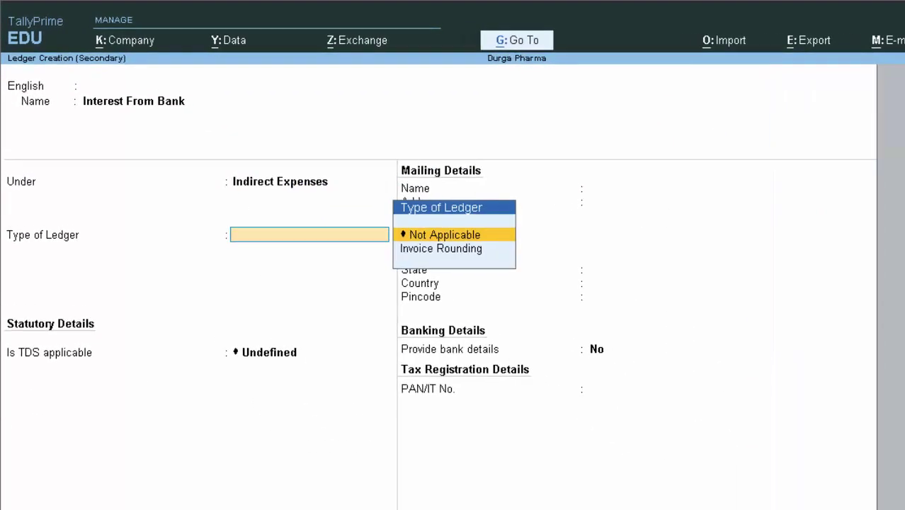
pyautogui.press('Return')
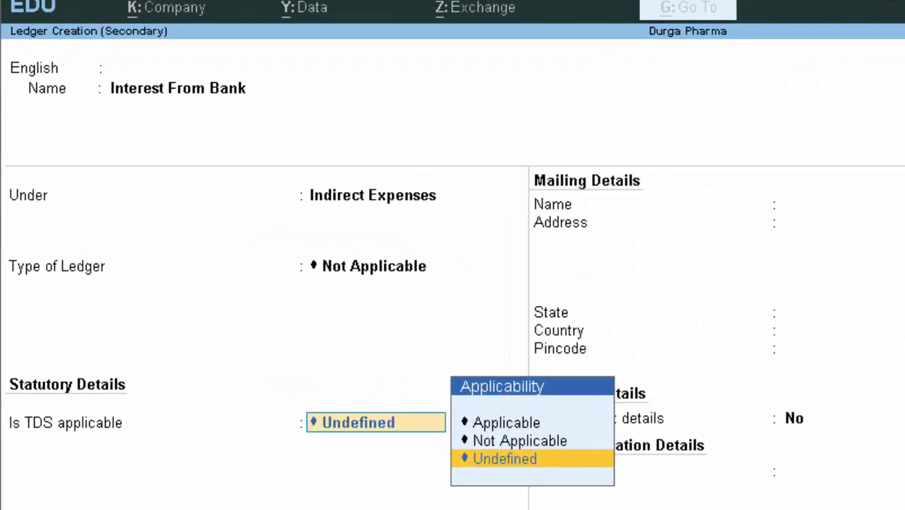
pyautogui.press('Up')
pyautogui.press('Up')
pyautogui.press('Return')
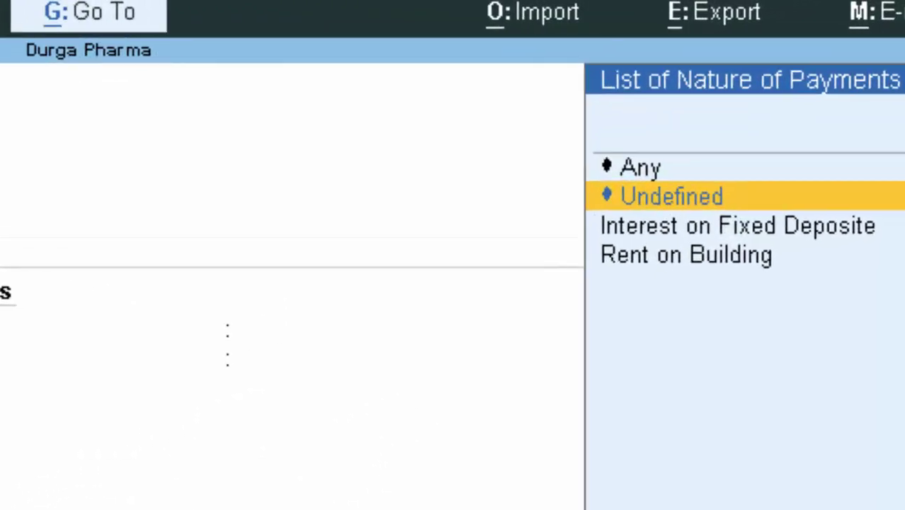
# Step: Create TDS nature of payment 'Interest' with section 80(C) and payment code 125
pyautogui.click(743, 138)
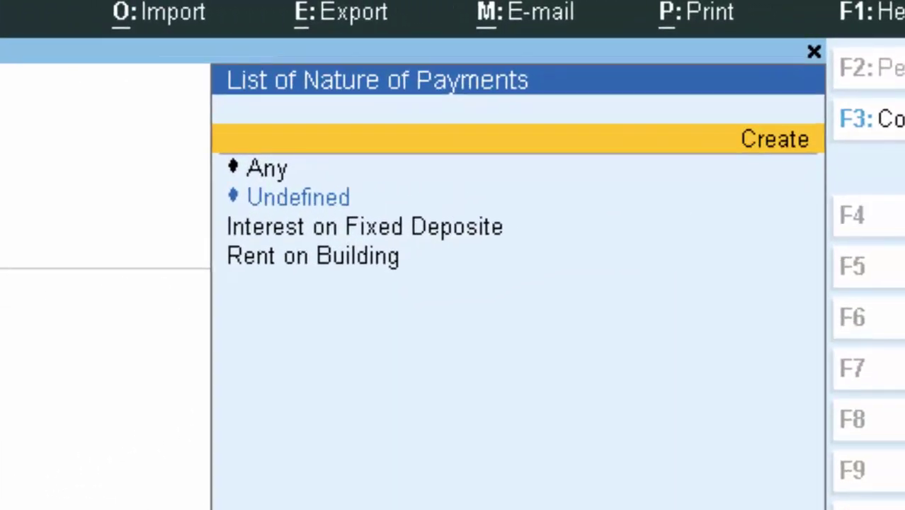
pyautogui.click(267, 168)
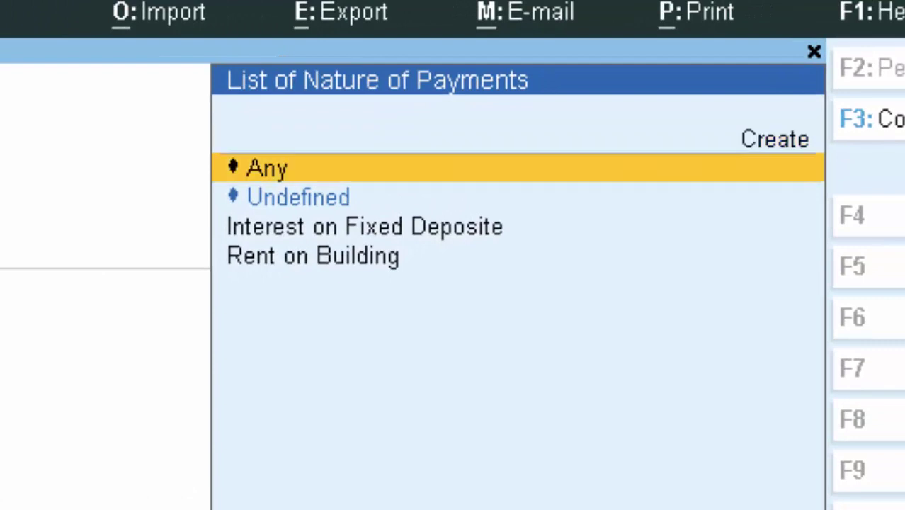
pyautogui.press('alt')
pyautogui.hotkey('alt', 'c')
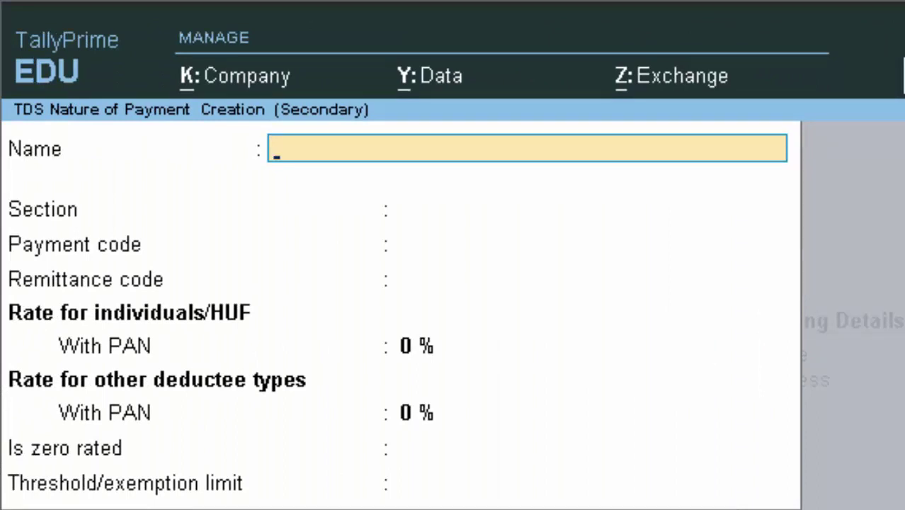
pyautogui.write('In')
pyautogui.write('teres')
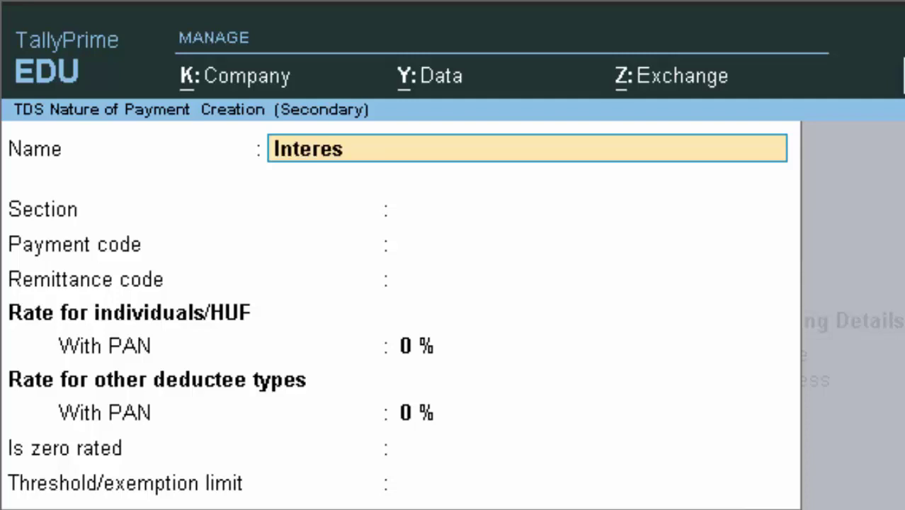
pyautogui.write('t')
pyautogui.press('Return')
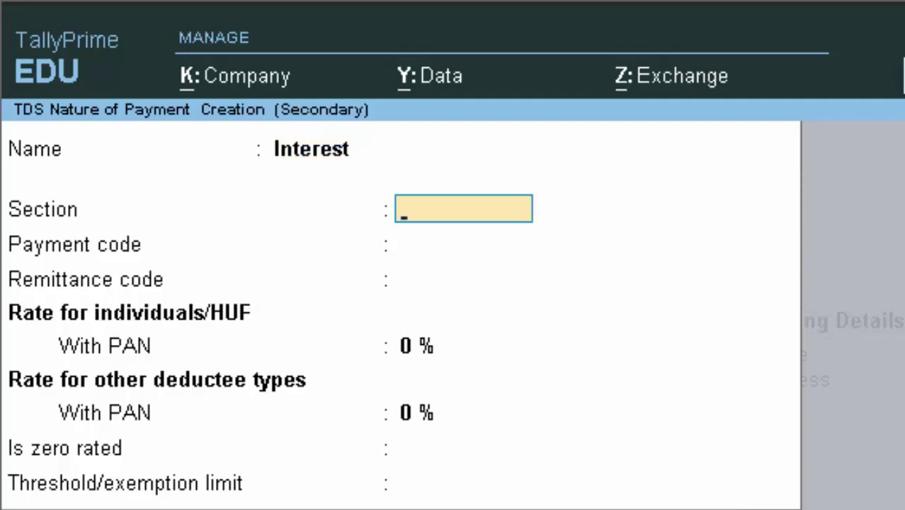
pyautogui.write('8')
pyautogui.write('0(')
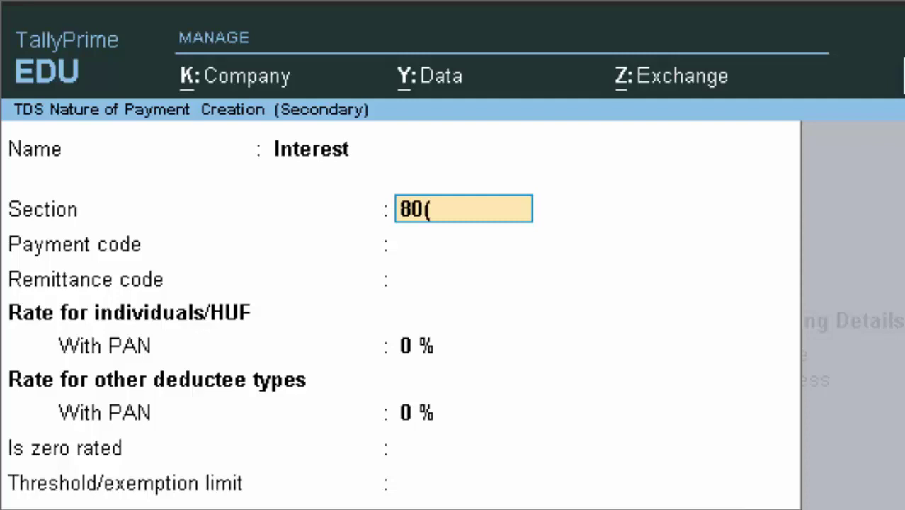
pyautogui.write('c')
pyautogui.write(')')
pyautogui.press('Return')
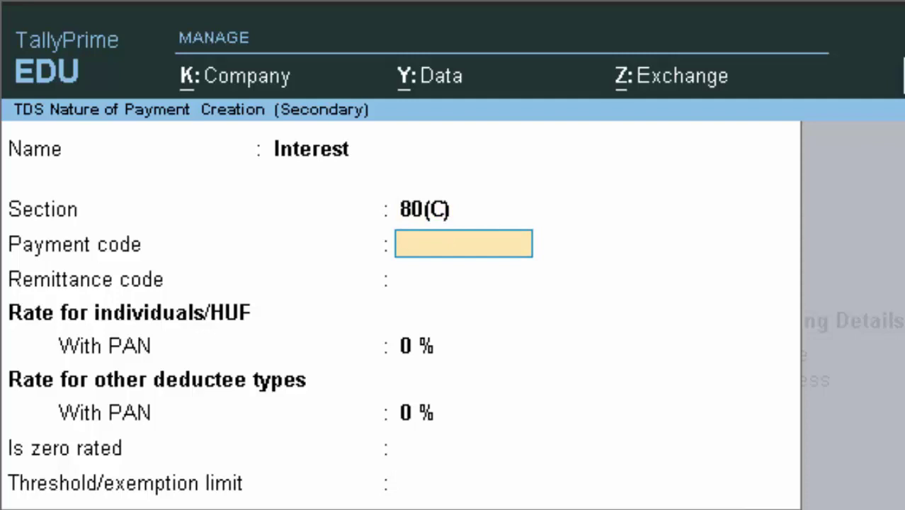
pyautogui.write('125')
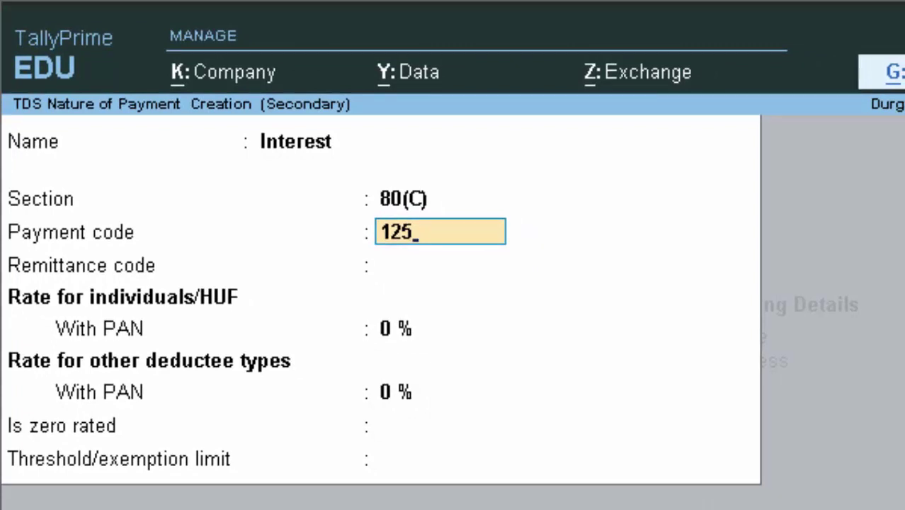
pyautogui.press('Return')
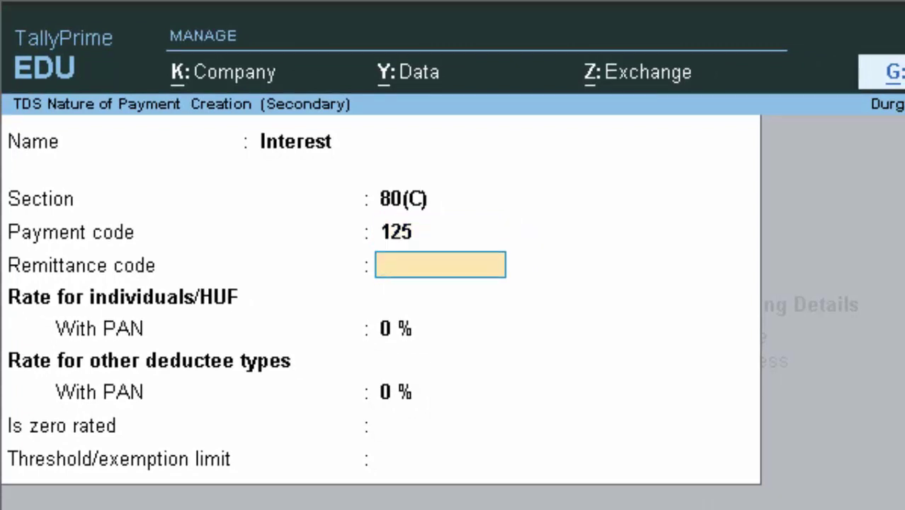
# Step: Set remittance code 78, both TDS rates to 10%, and a 50,000 threshold
pyautogui.write('78')
pyautogui.press('Return')
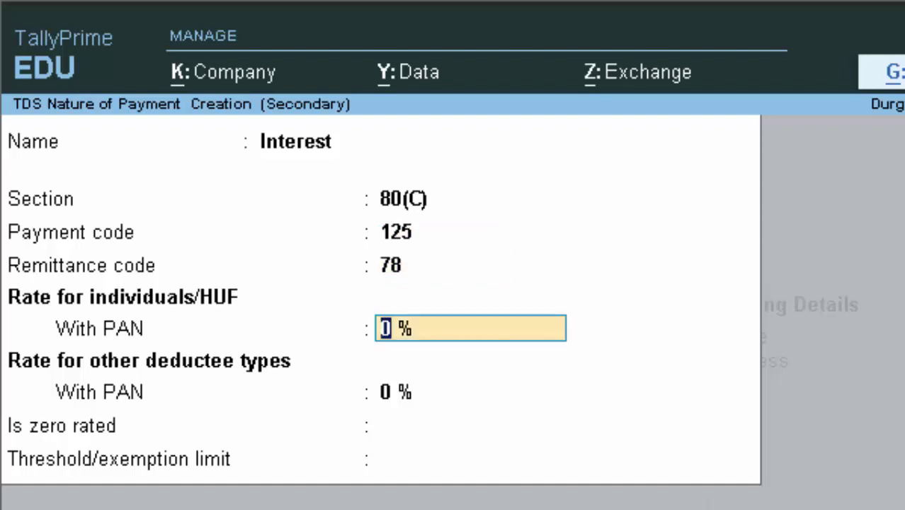
pyautogui.write('1')
pyautogui.write('0')
pyautogui.press('Return')
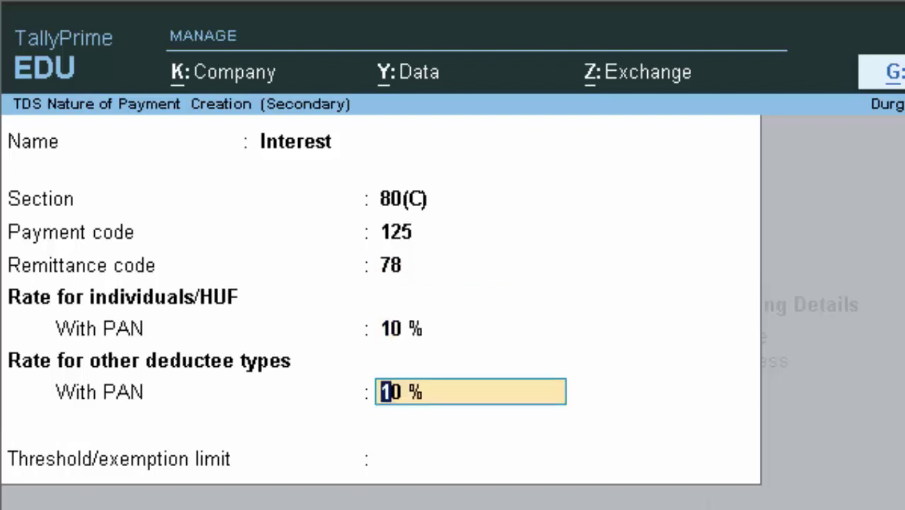
pyautogui.write('1')
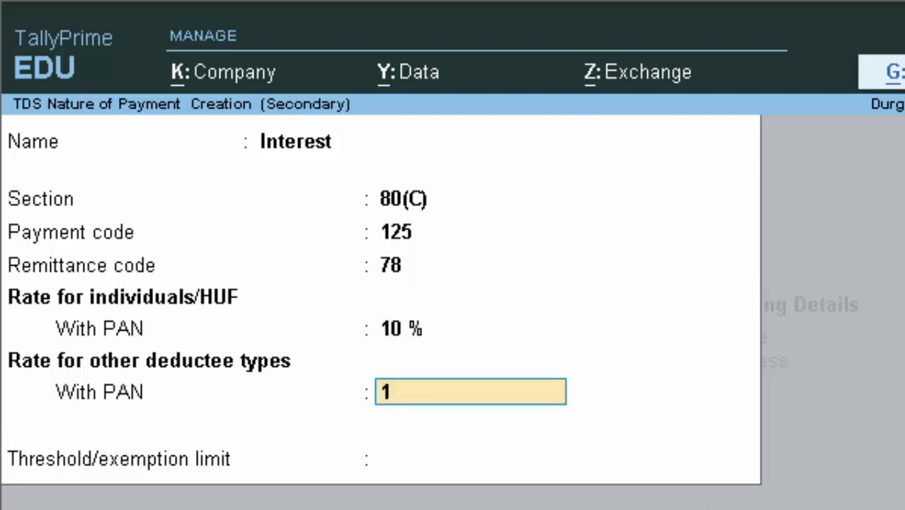
pyautogui.write('0')
pyautogui.press('Return')
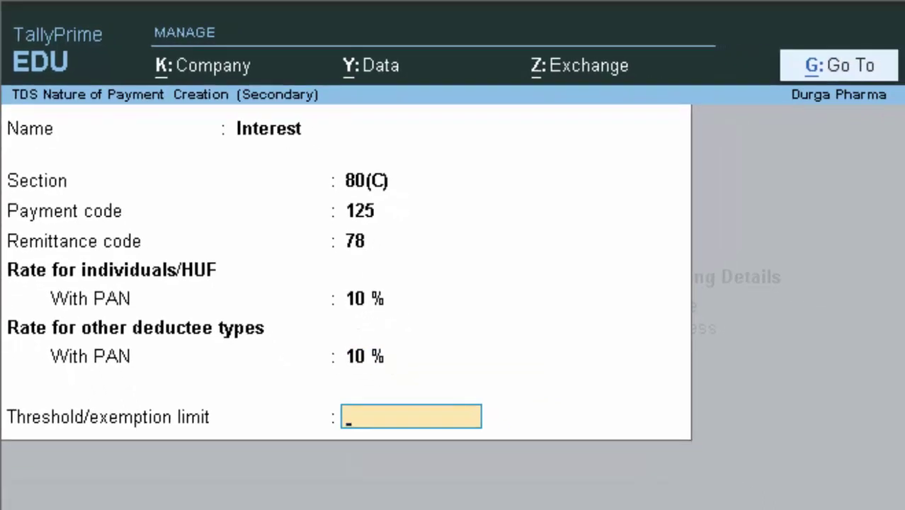
pyautogui.write('5')
pyautogui.write('0,0')
pyautogui.write('0000')
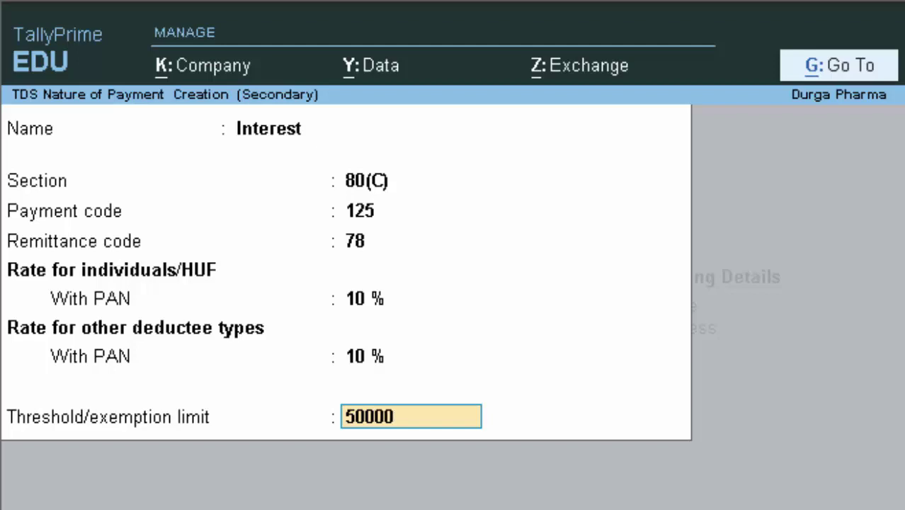
pyautogui.press('Return')
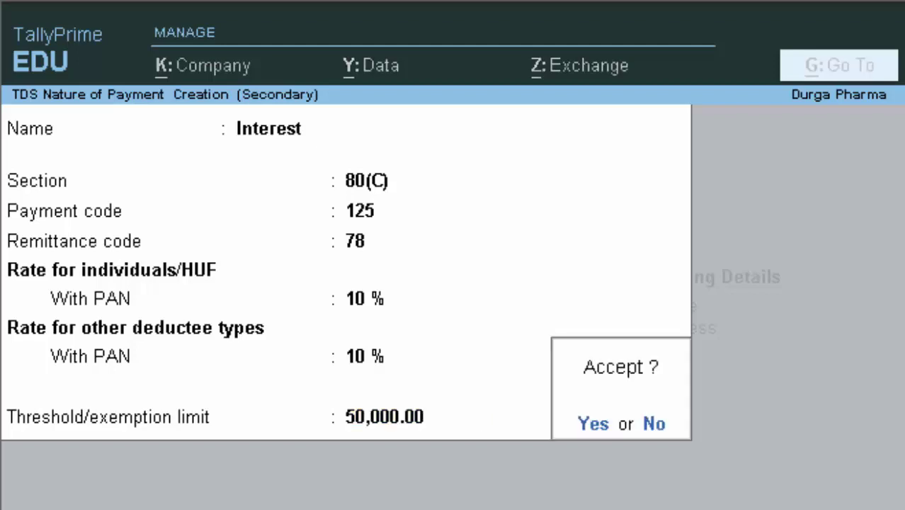
# Step: Accept the Interest nature of payment and give the ledger e-Fund Transfer bank details
pyautogui.press('Return')
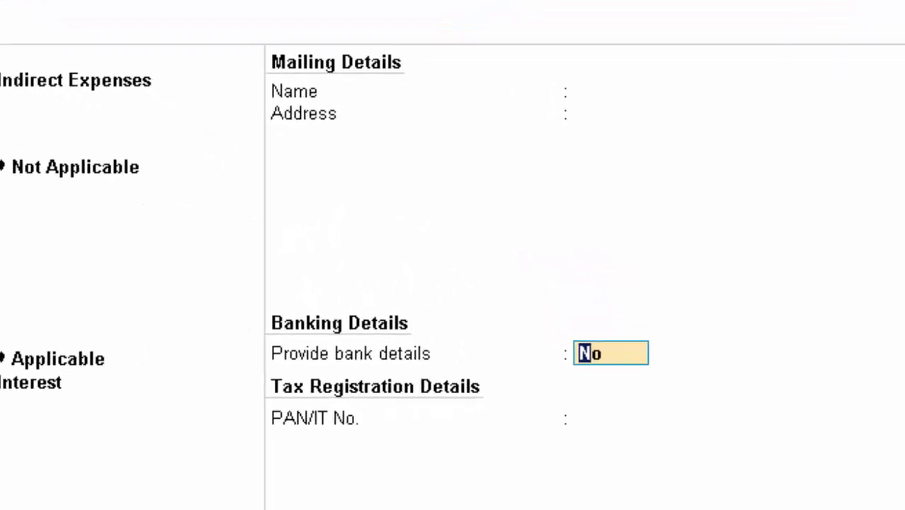
pyautogui.write('y')
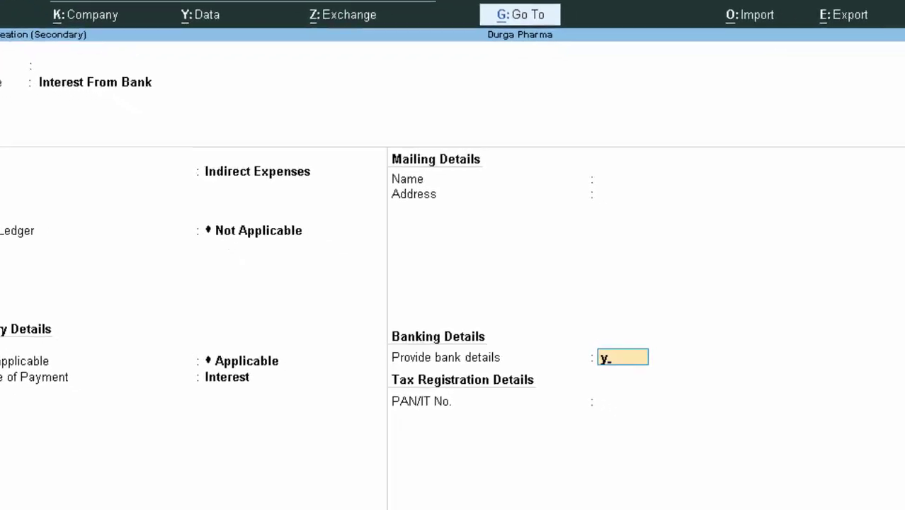
pyautogui.press('Return')
pyautogui.press('Down')
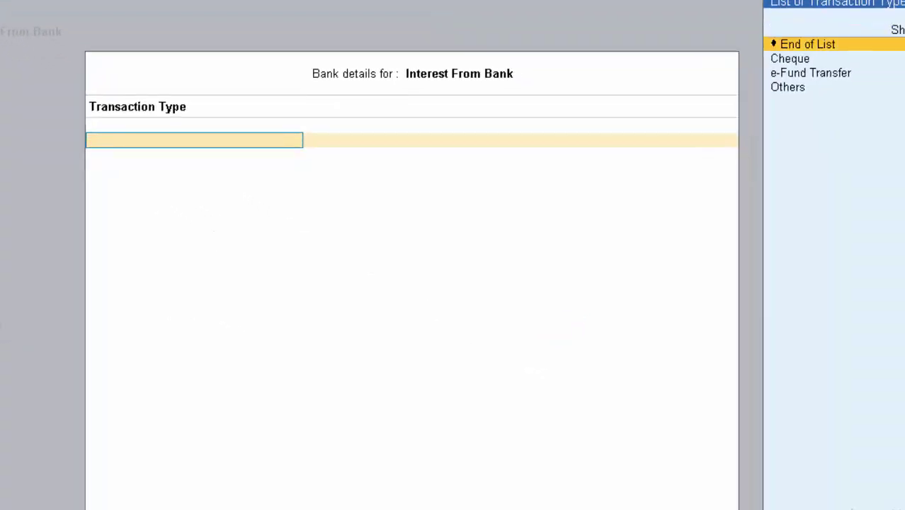
pyautogui.press('Down')
pyautogui.press('Down')
pyautogui.press('Return')
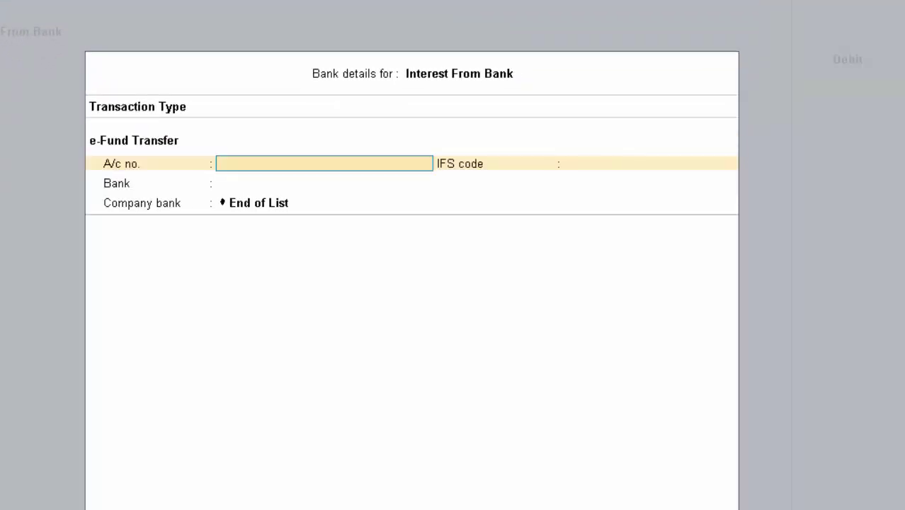
pyautogui.press('Return')
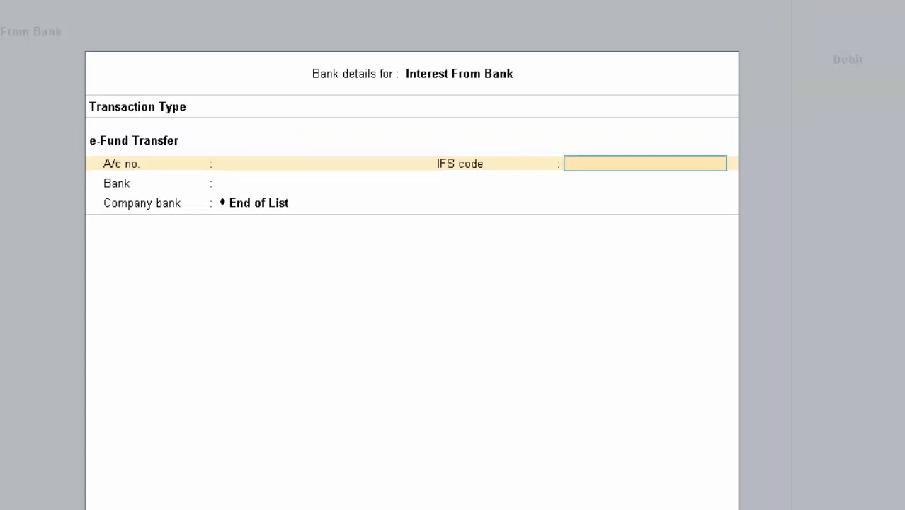
pyautogui.press('Return')
pyautogui.press('Return')
pyautogui.press('Return')
# Step: Save the Interest From Bank ledger and debit it 2,00,000 on the journal
pyautogui.hotkey('ctrl', 'a')
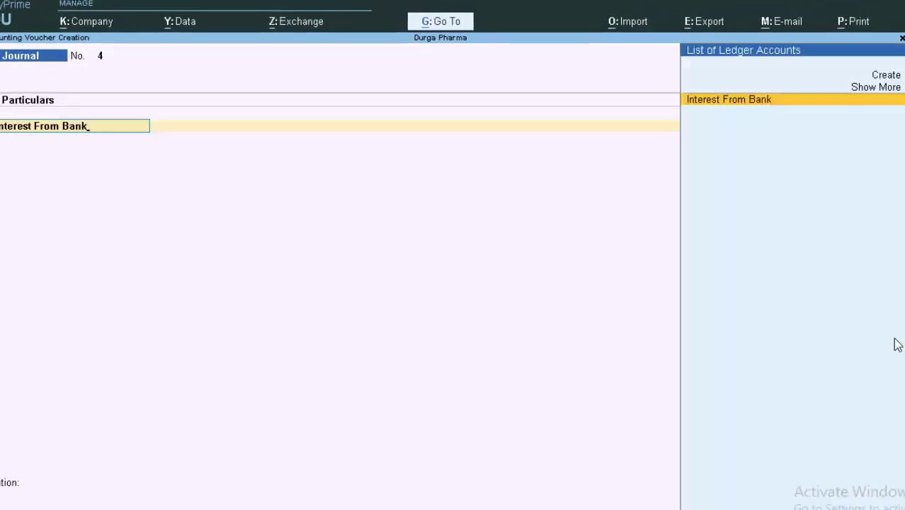
pyautogui.press('Return')
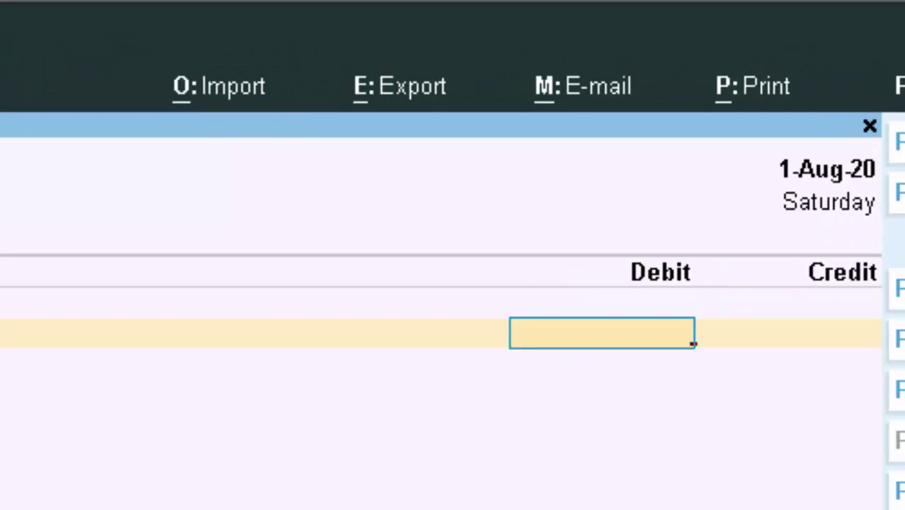
pyautogui.write('200')
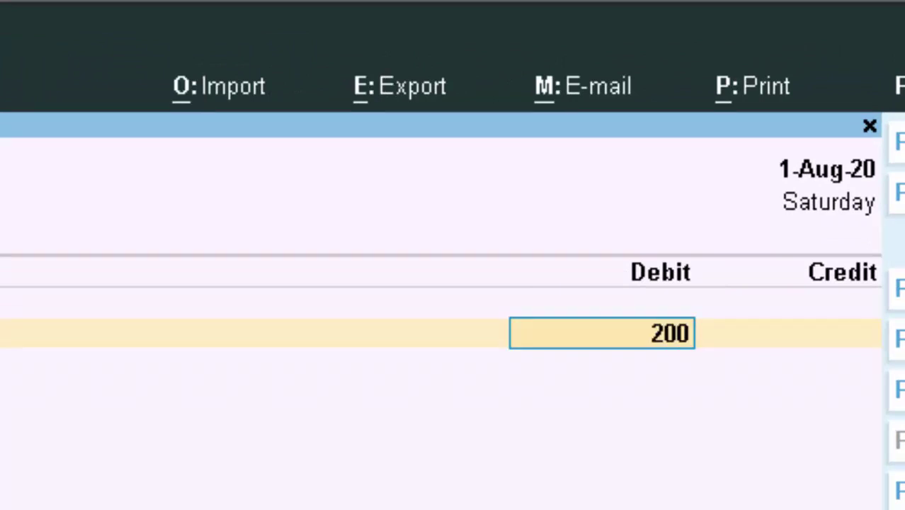
pyautogui.write('000')
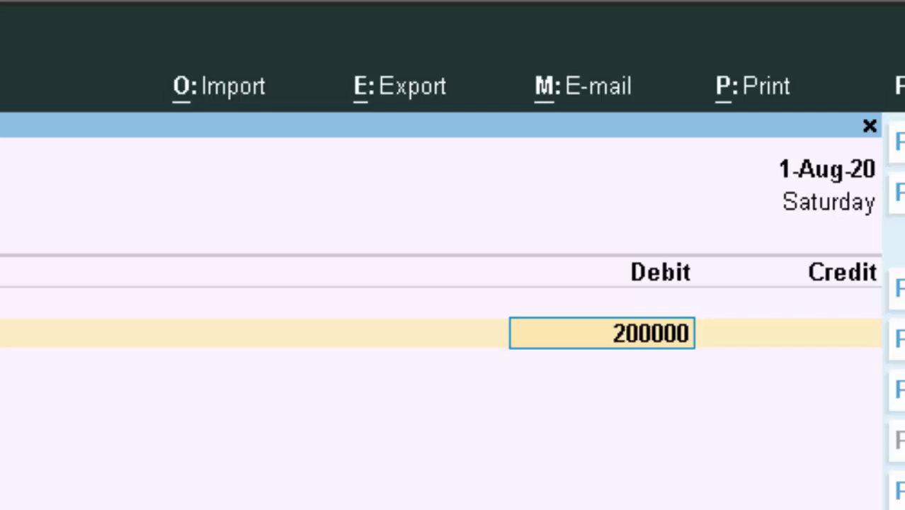
pyautogui.press('Return')
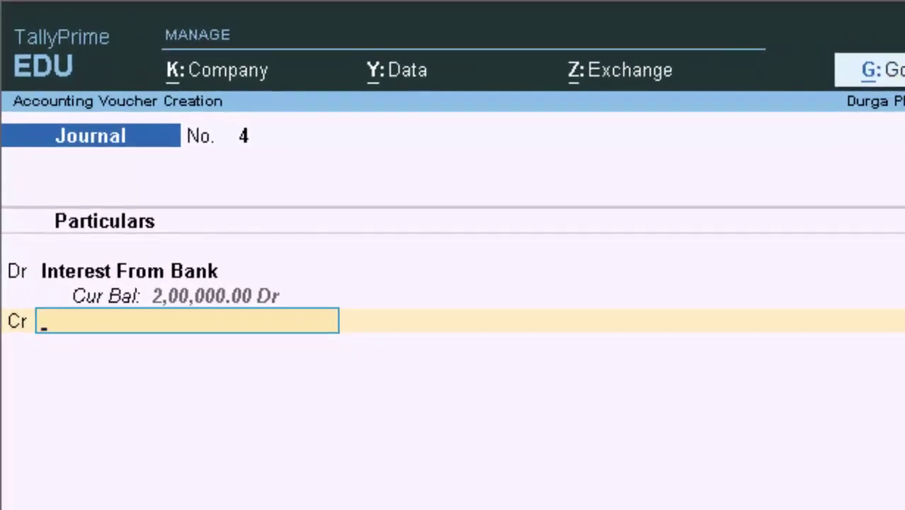
pyautogui.hotkey('alt', 'c')
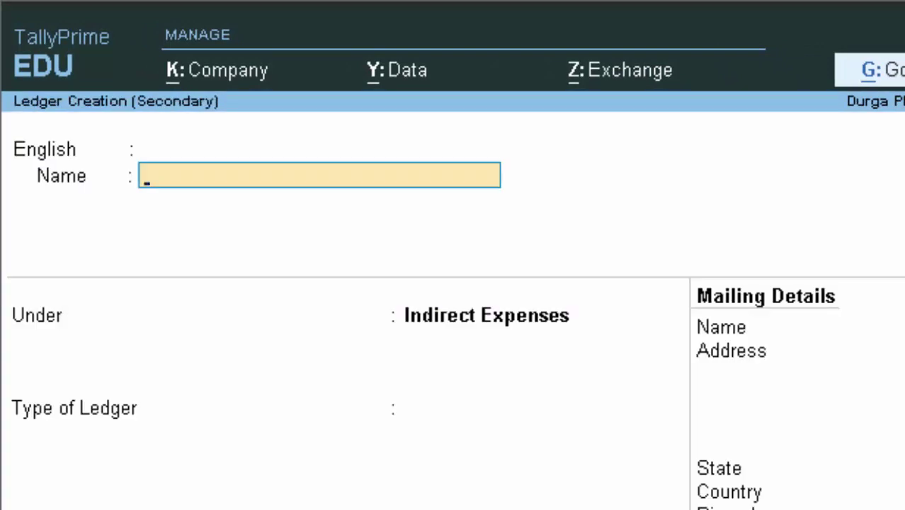
# Step: Enter the creditor's name for the new ledger and place it under Sundry Creditors
pyautogui.write('Ree')
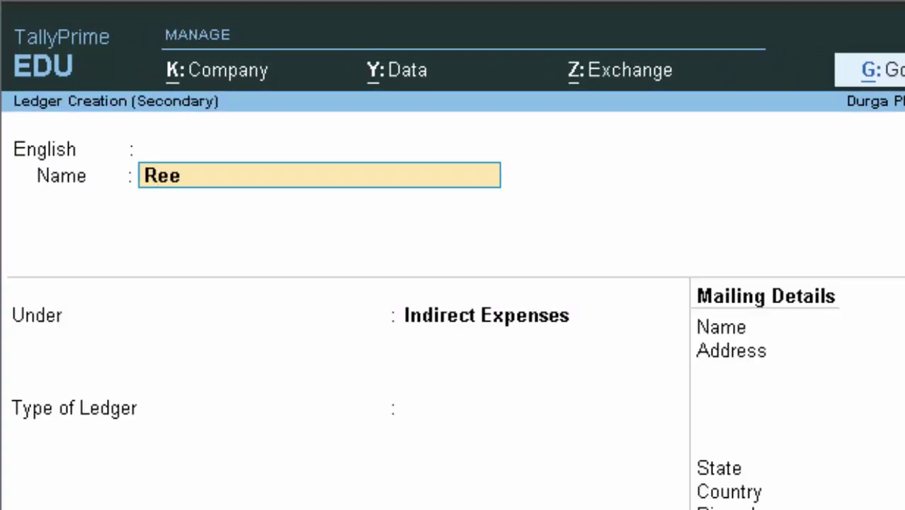
pyautogui.write('ma')
pyautogui.write(' c')
pyautogui.press('Return')
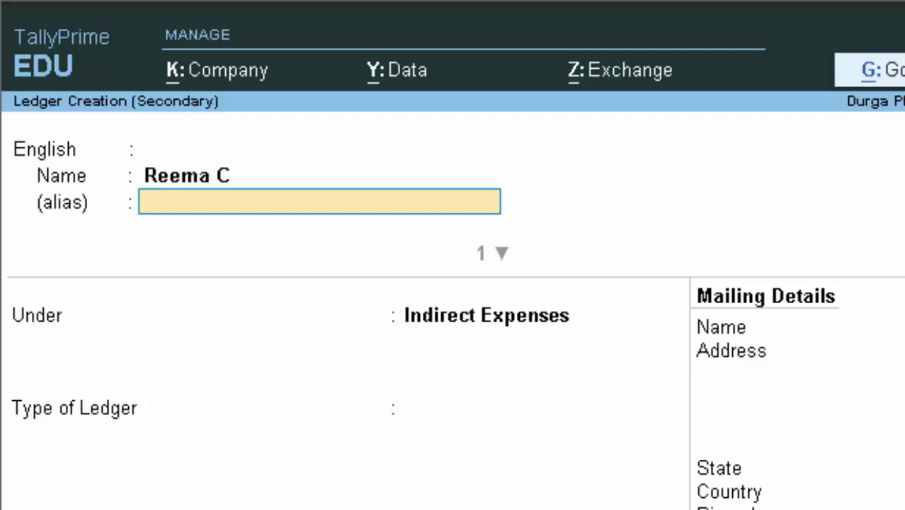
pyautogui.press('Return')
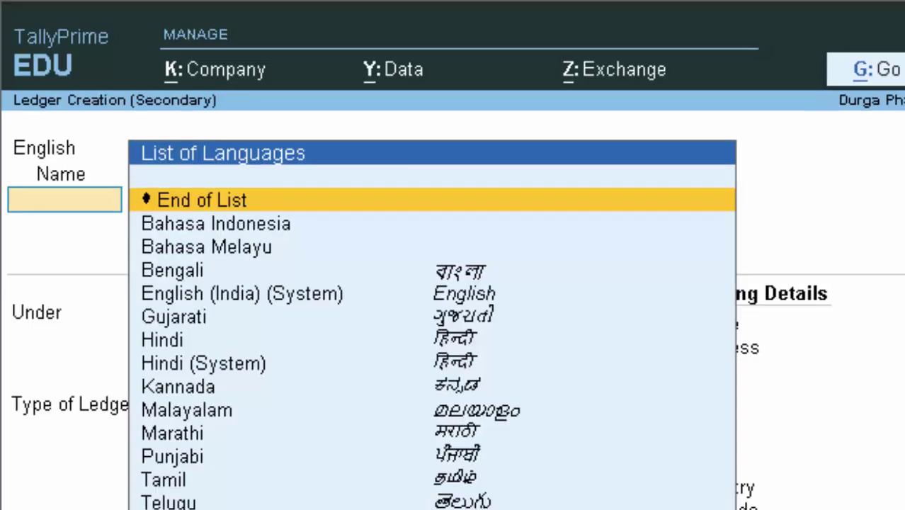
pyautogui.press('Return')
pyautogui.write('S')
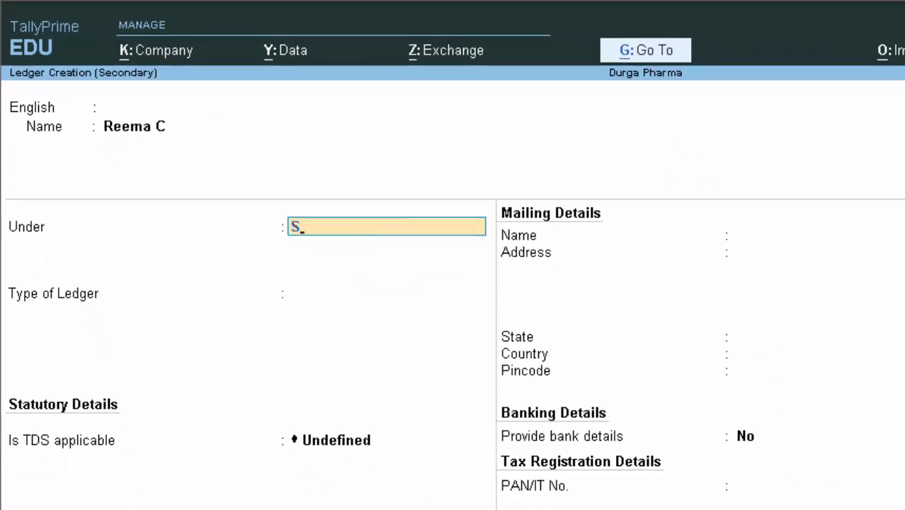
pyautogui.press('Down')
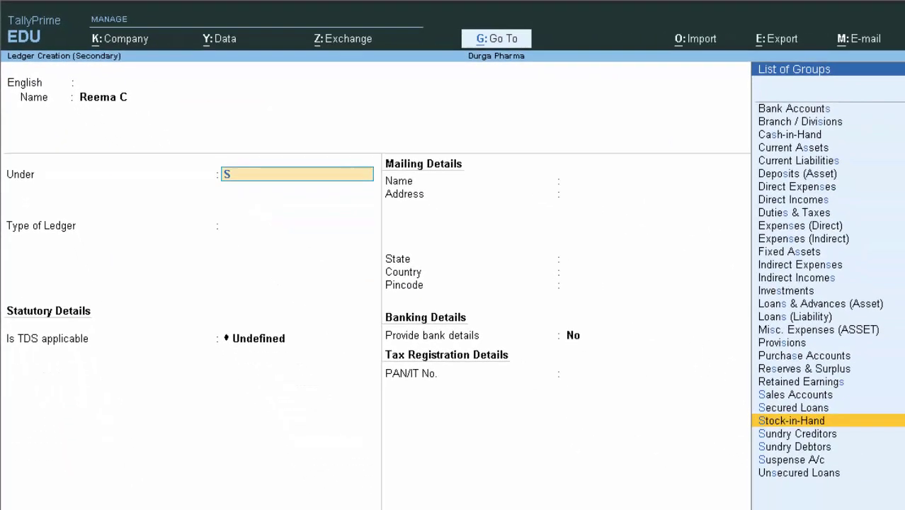
pyautogui.press('Down')
pyautogui.press('Return')
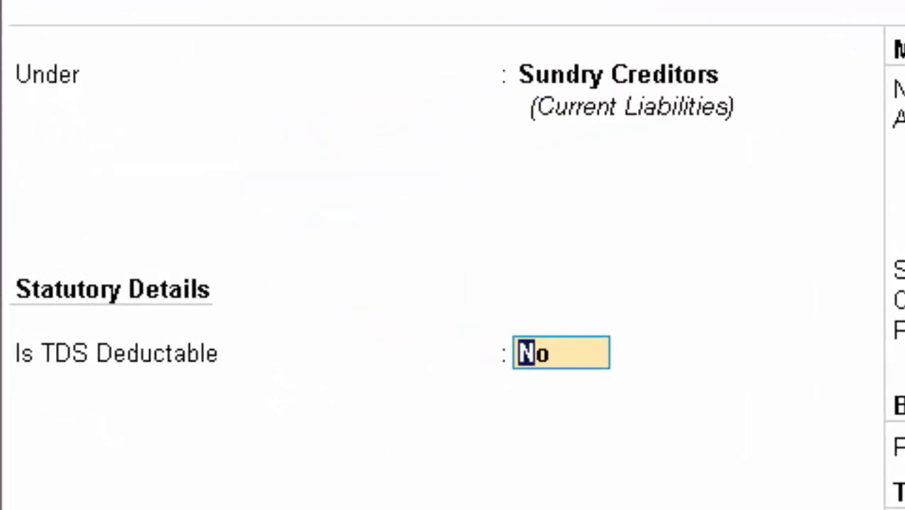
# Step: Mark the party TDS deductible with deductee type Company - Resident
pyautogui.write('y')
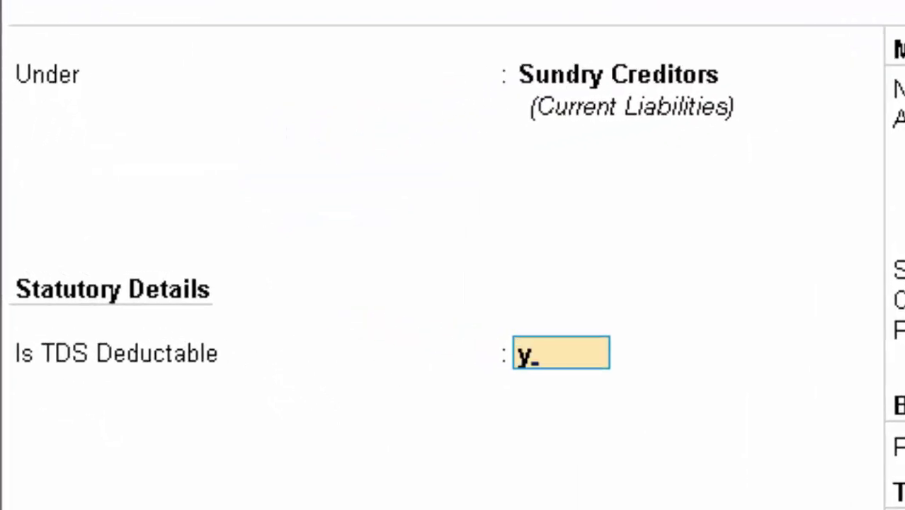
pyautogui.press('Return')
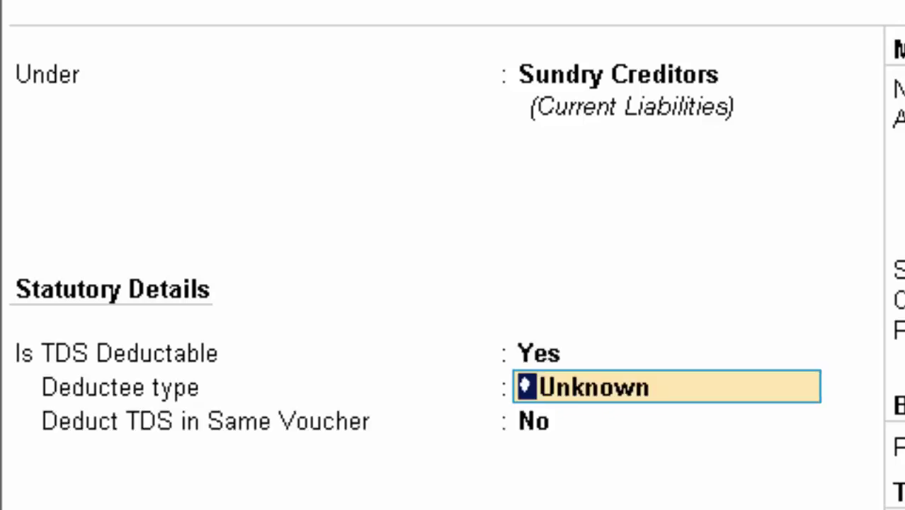
pyautogui.press('Down')
pyautogui.press('Down')
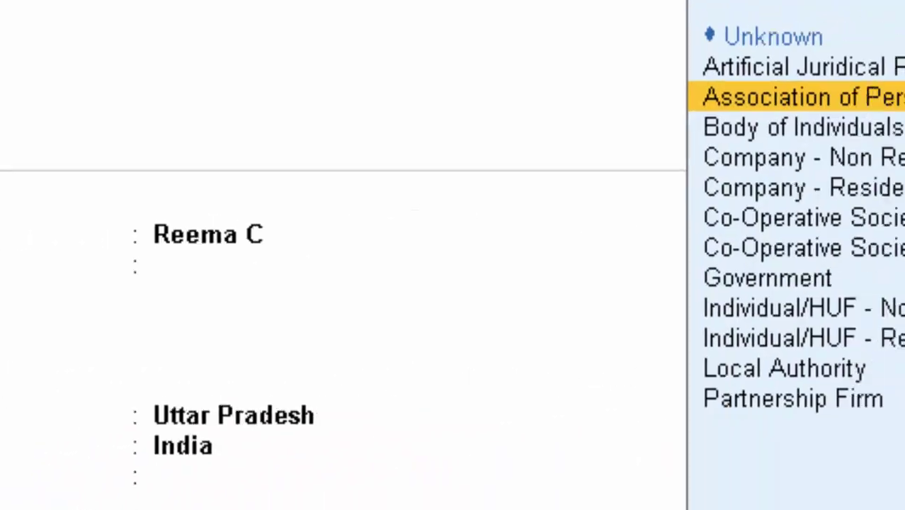
pyautogui.press('Down')
pyautogui.press('Down')
pyautogui.press('Down')
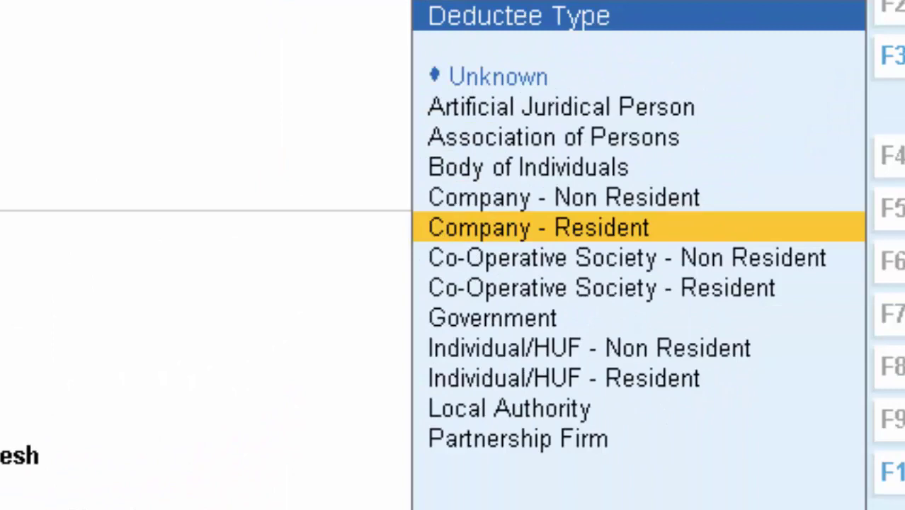
pyautogui.press('Return')
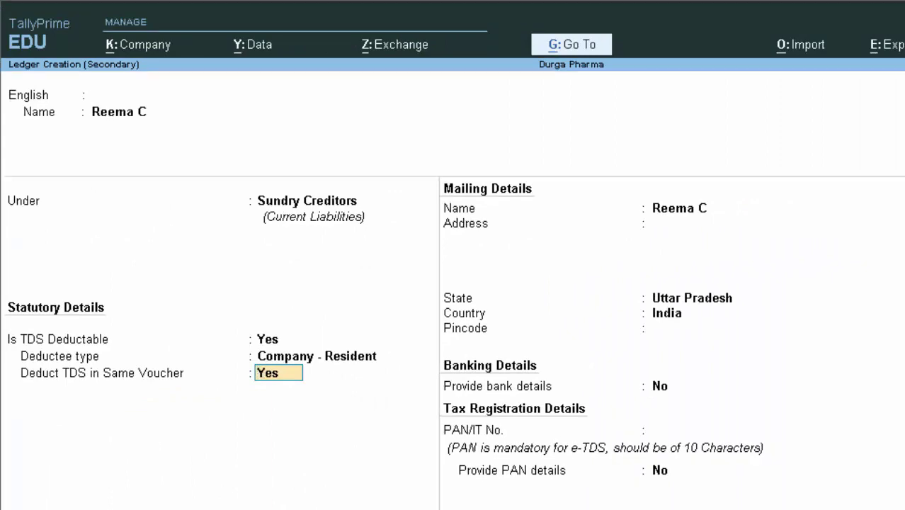
# Step: Enter the creditor's PAN and turn on PAN details, effective 1-4-2020
pyautogui.press('Return')
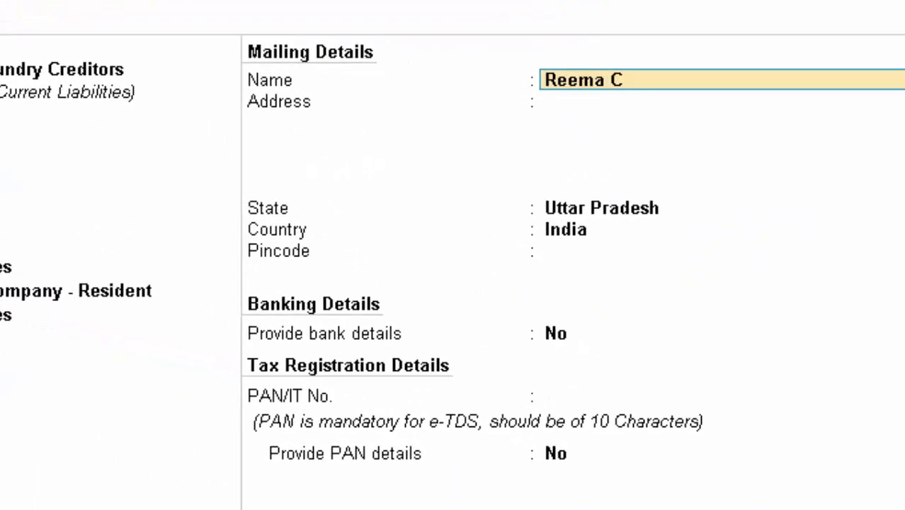
pyautogui.press('Return')
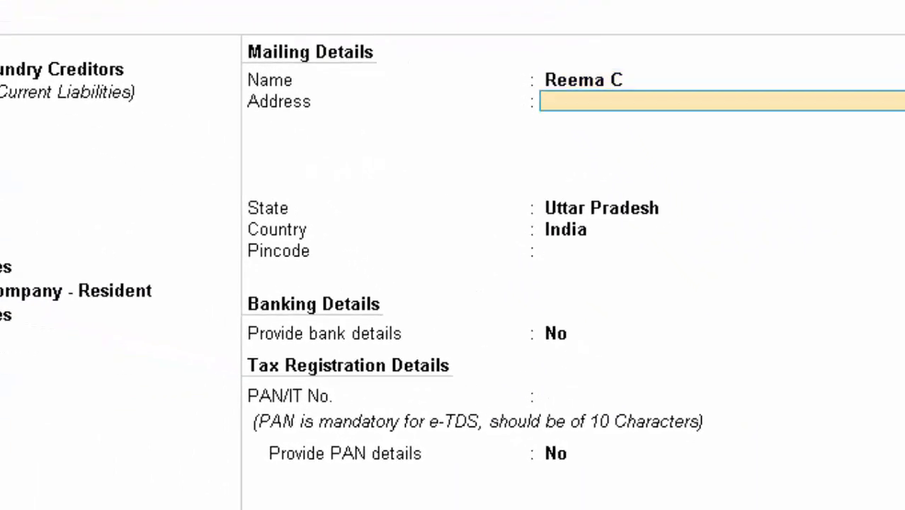
pyautogui.press('Return')
pyautogui.press('Return')
pyautogui.press('Return')
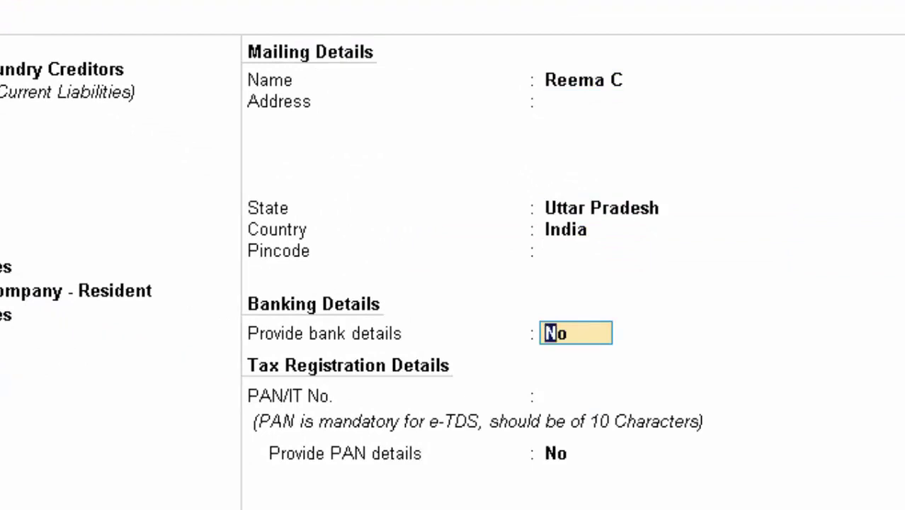
pyautogui.press('Return')
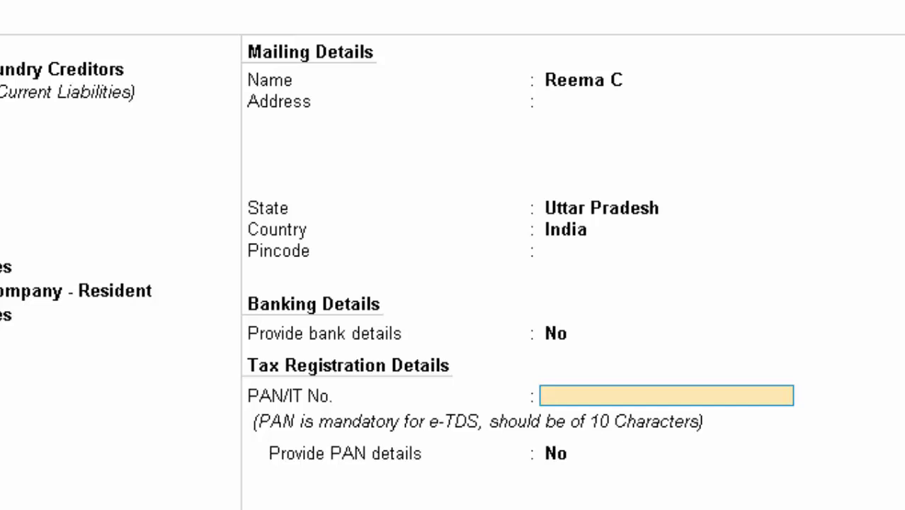
pyautogui.write('AI')
pyautogui.write('S')
pyautogui.write('PT')
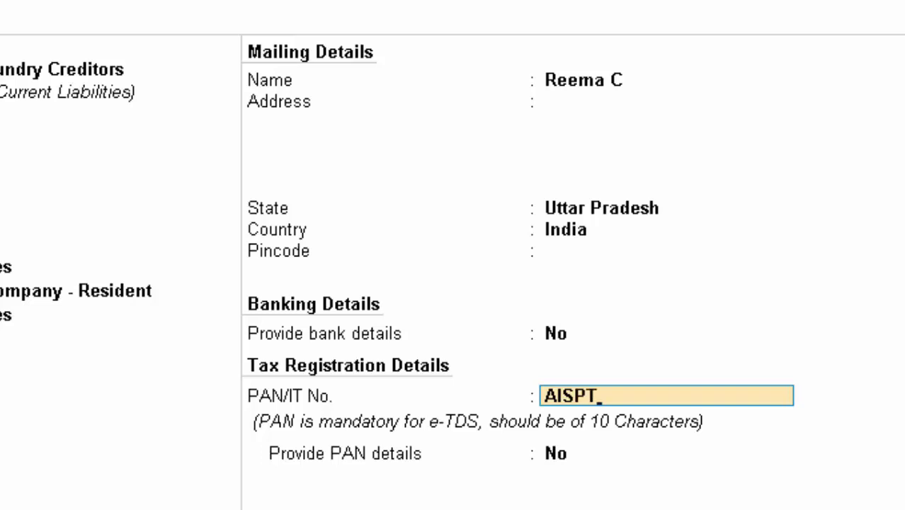
pyautogui.write('45')
pyautogui.write('0')
pyautogui.write('4C')
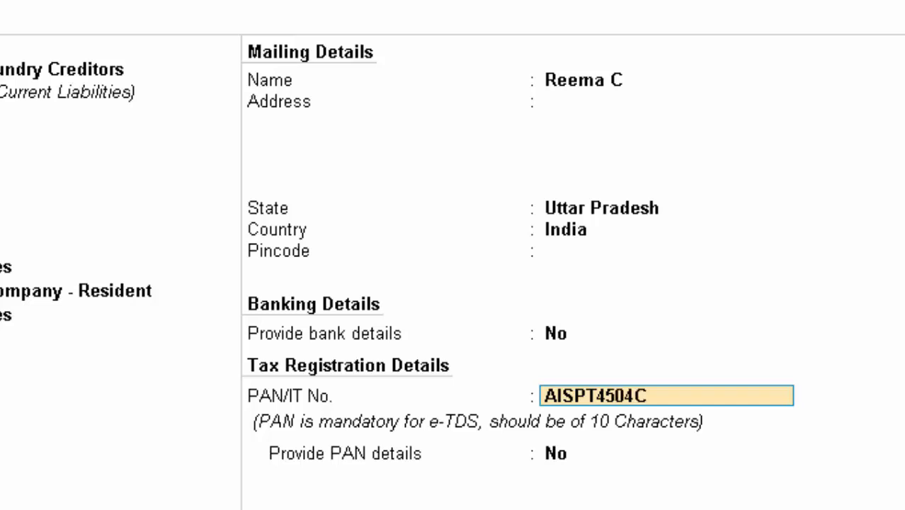
pyautogui.press('Return')
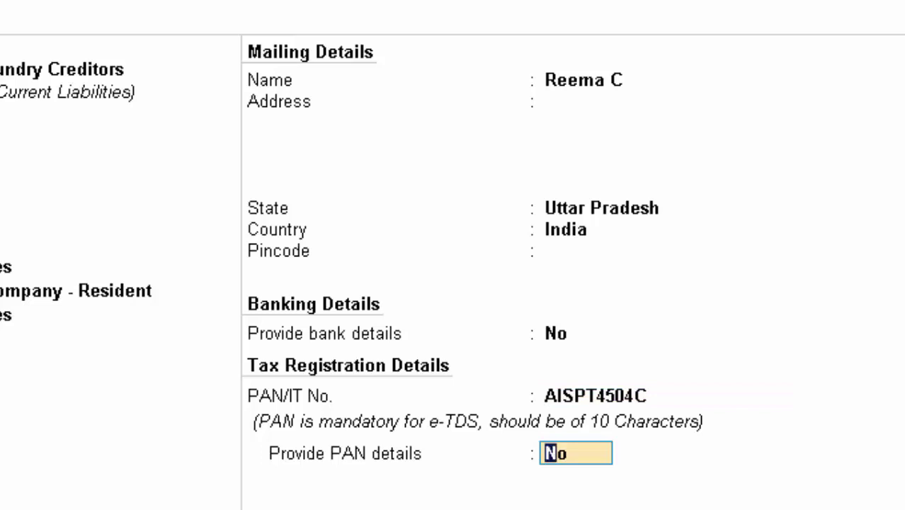
pyautogui.write('y')
pyautogui.press('Return')
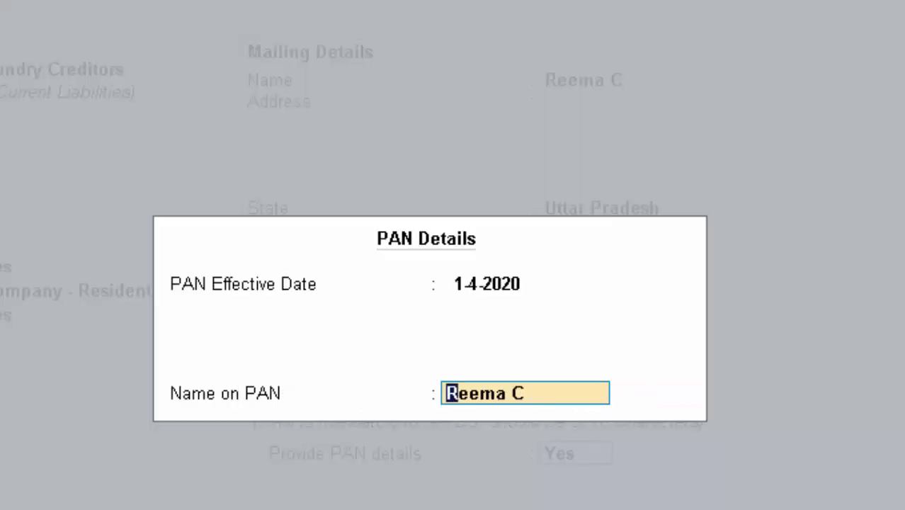
pyautogui.press('Return')
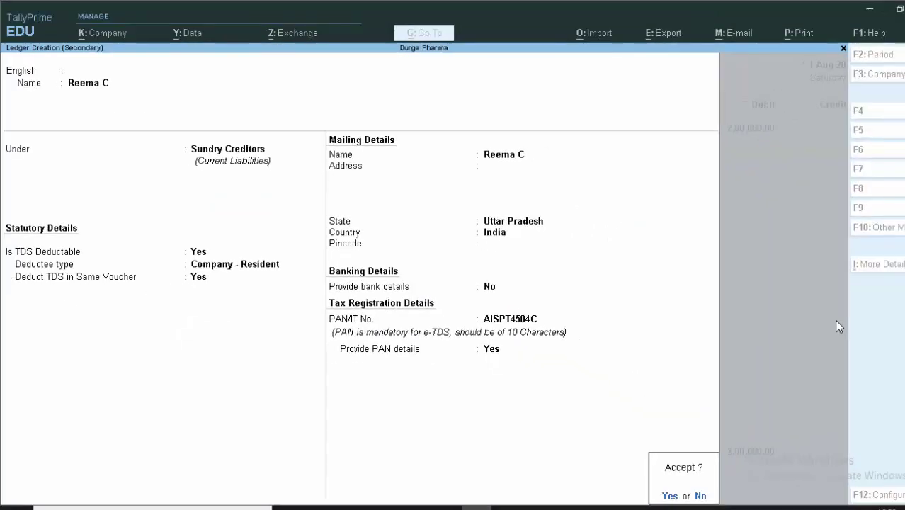
# Step: Save the creditor ledger and credit it 1,80,000 on Journal No. 4
pyautogui.press('Return')
pyautogui.press('Return')
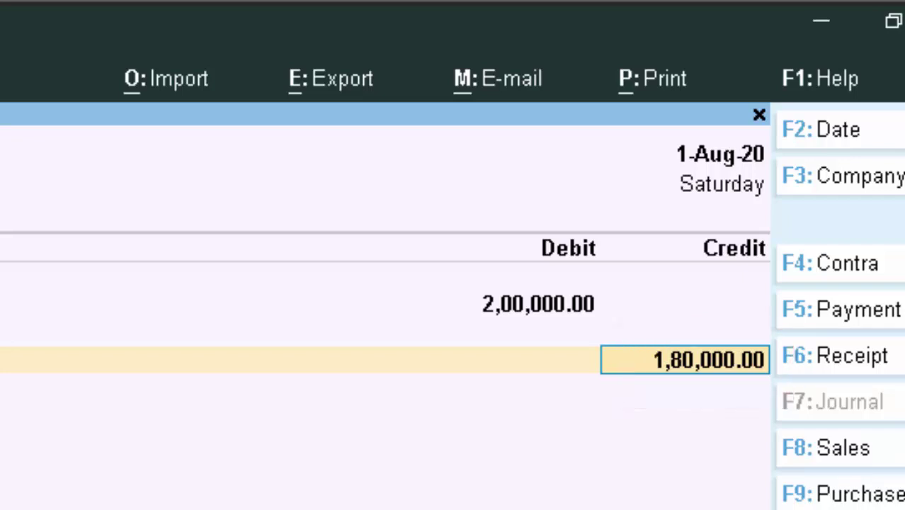
pyautogui.press('Return')
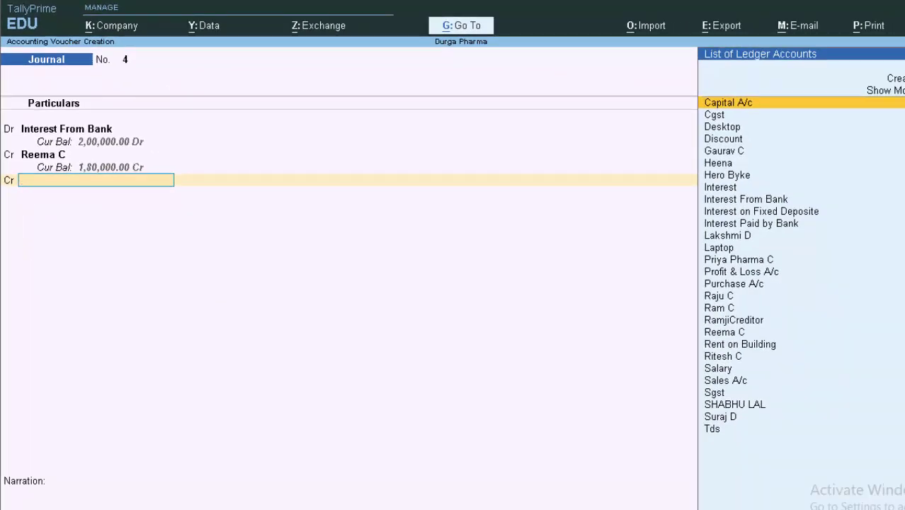
pyautogui.hotkey('alt', 'c')
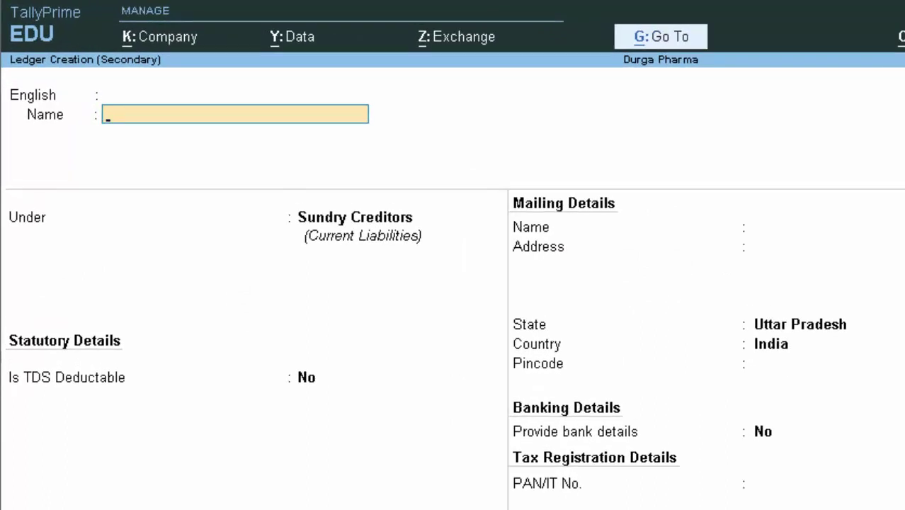
# Step: Name the new ledger 'Tax Deducted at Source' and begin selecting the Duties & Taxes group
pyautogui.write('TDS')
pyautogui.press('BackSpace')
pyautogui.press('BackSpace')
pyautogui.press('BackSpace')
pyautogui.write('Ta')
pyautogui.write('x')
pyautogui.write(' Ded')
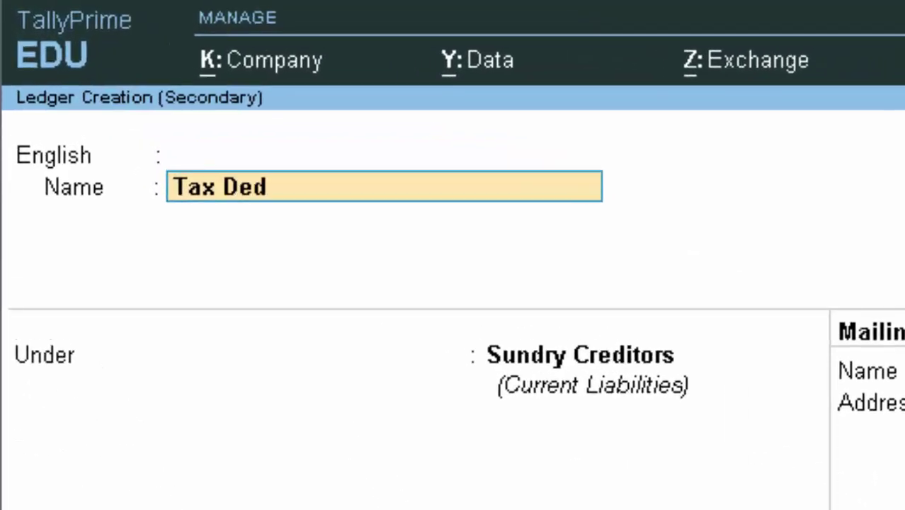
pyautogui.write('ucte')
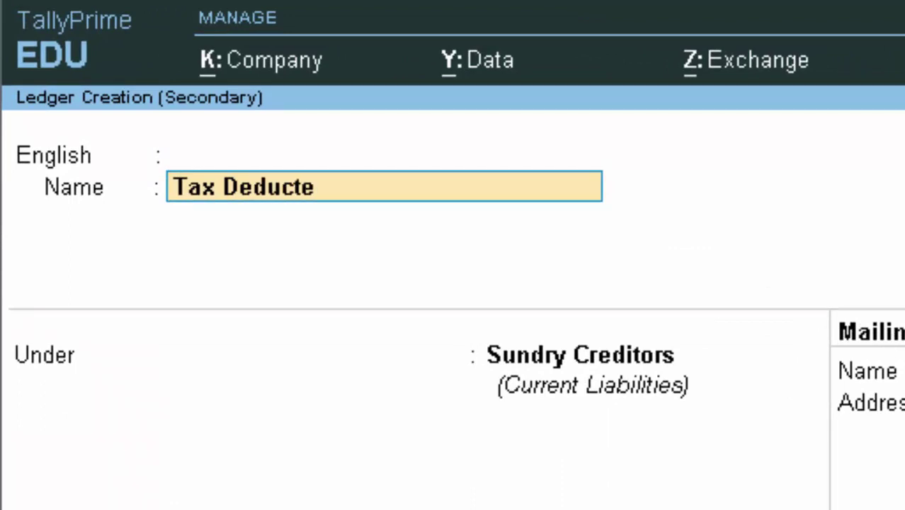
pyautogui.write('d at S')
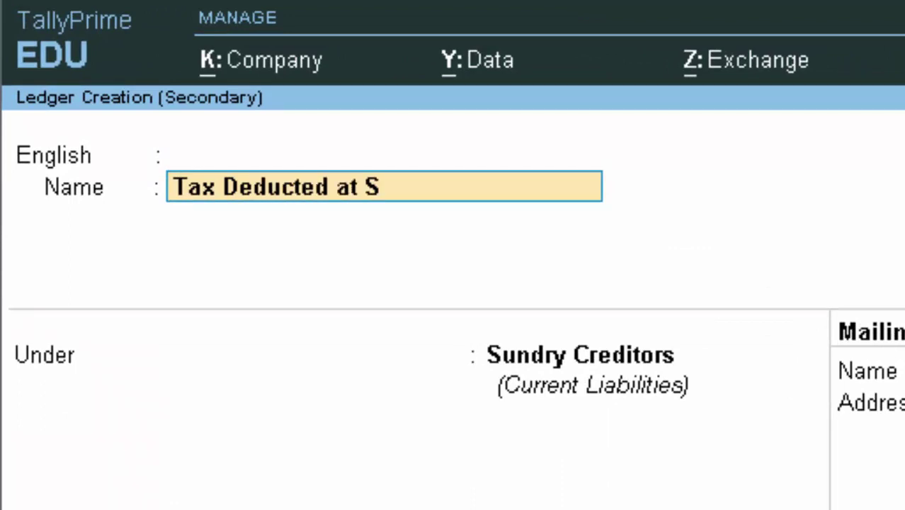
pyautogui.write('our')
pyautogui.write('ce')
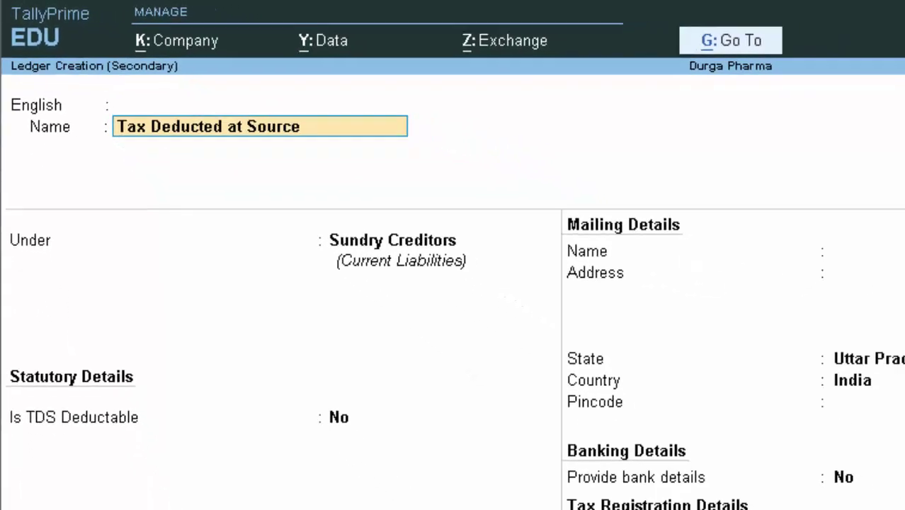
pyautogui.press('Return')
pyautogui.press('Return')
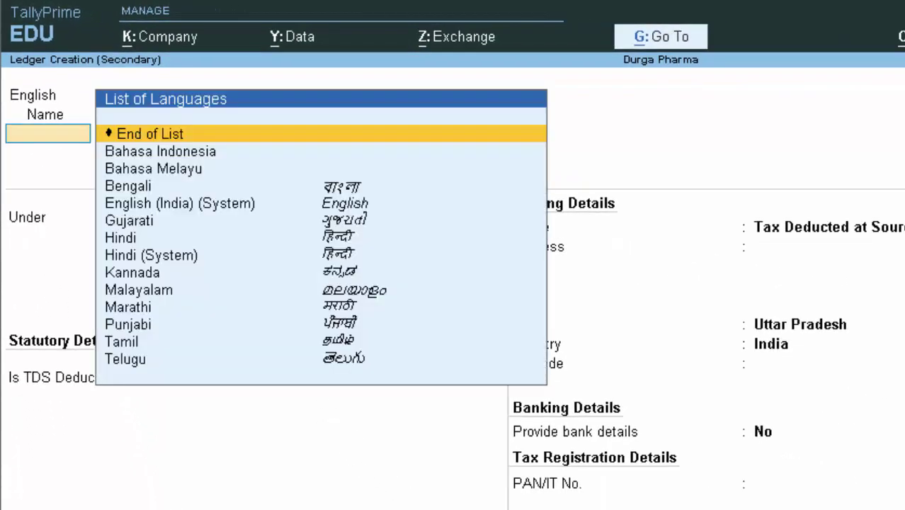
pyautogui.press('Return')
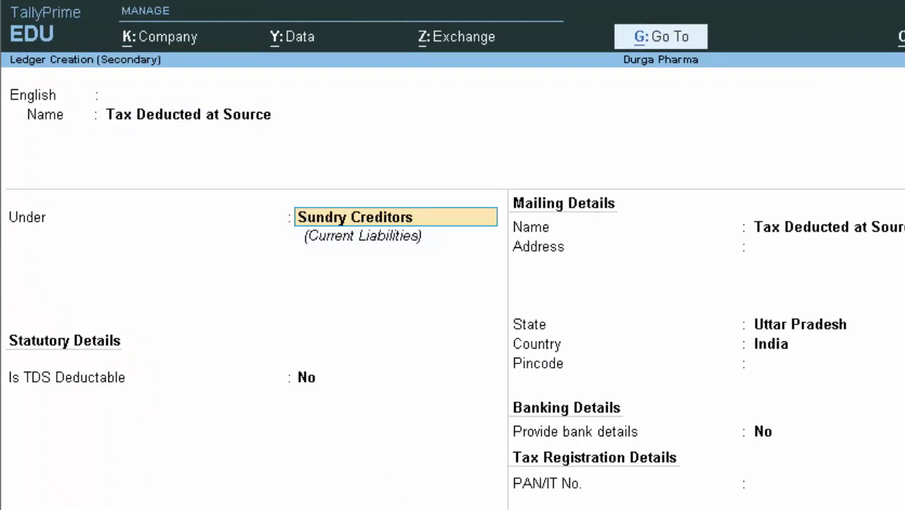
pyautogui.write('D')
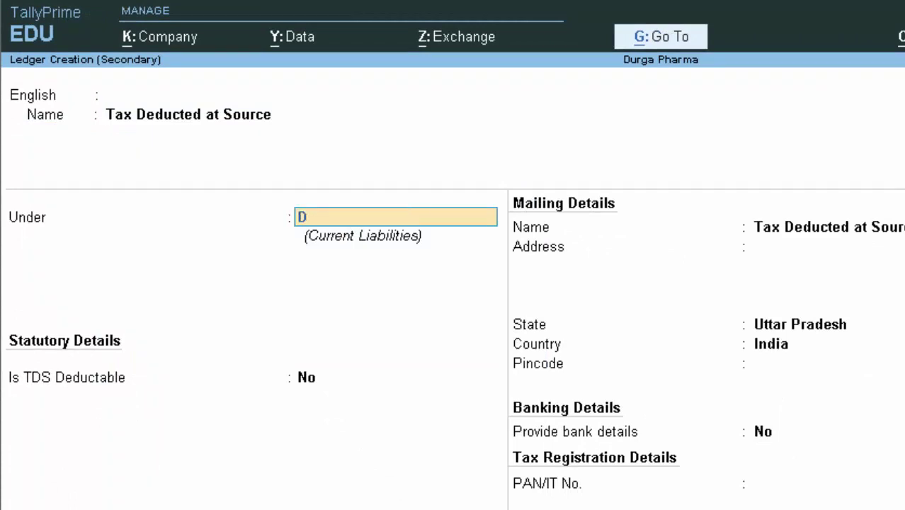
# Step: Put the ledger under Duties & Taxes as a TDS duty with nature Any, and save it
pyautogui.press('Return')
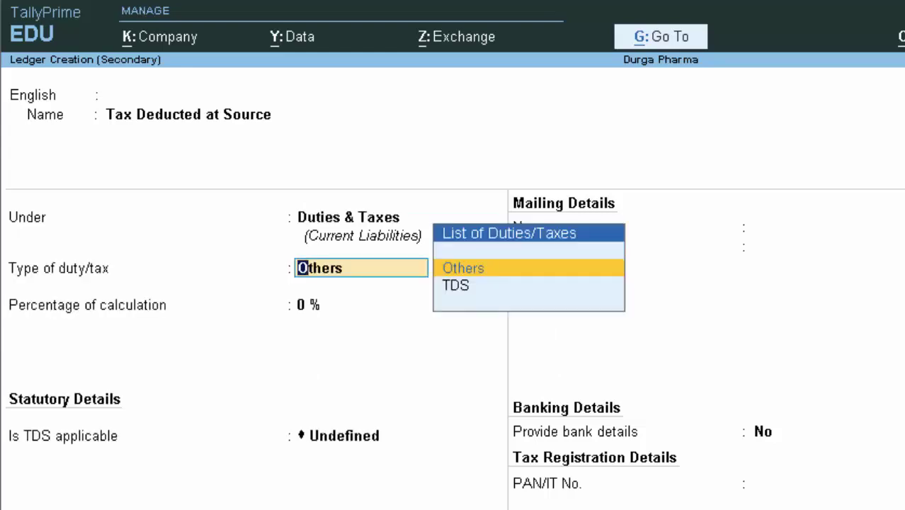
pyautogui.press('Down')
pyautogui.press('Return')
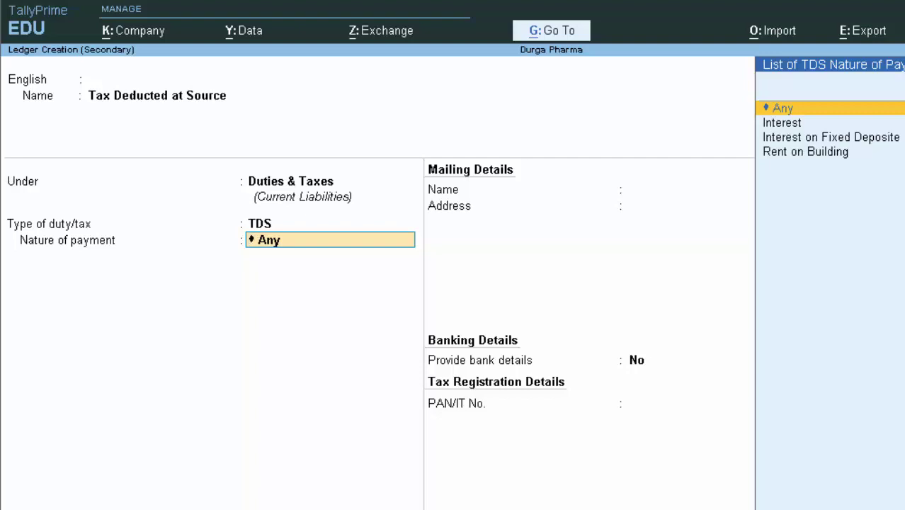
pyautogui.press('Down')
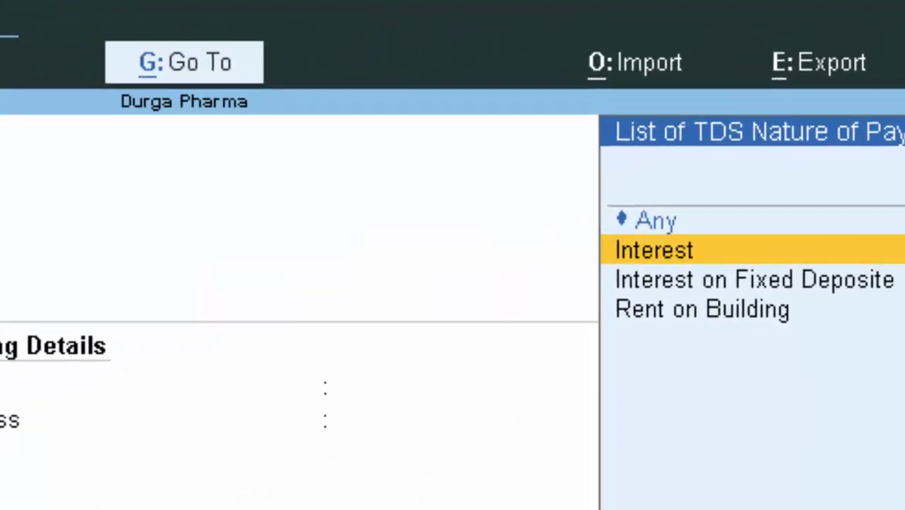
pyautogui.press('Up')
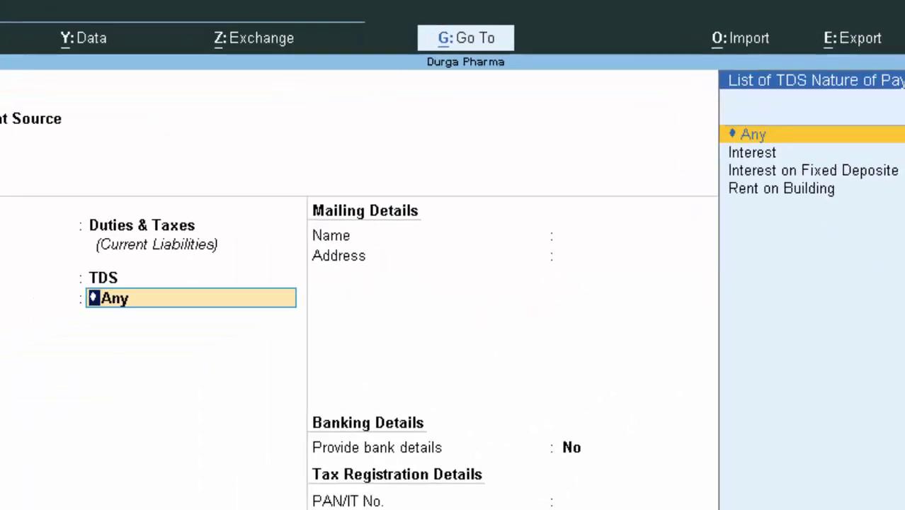
pyautogui.press('Return')
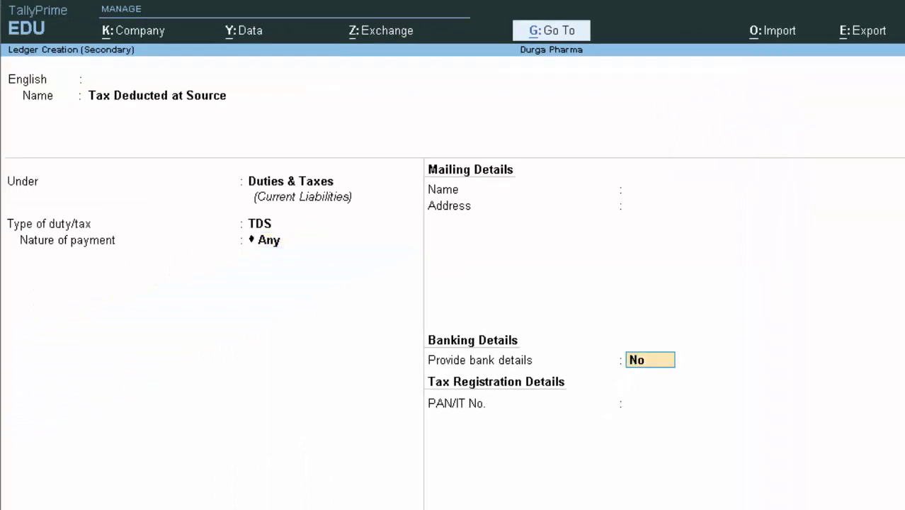
pyautogui.hotkey('ctrl', 'a')
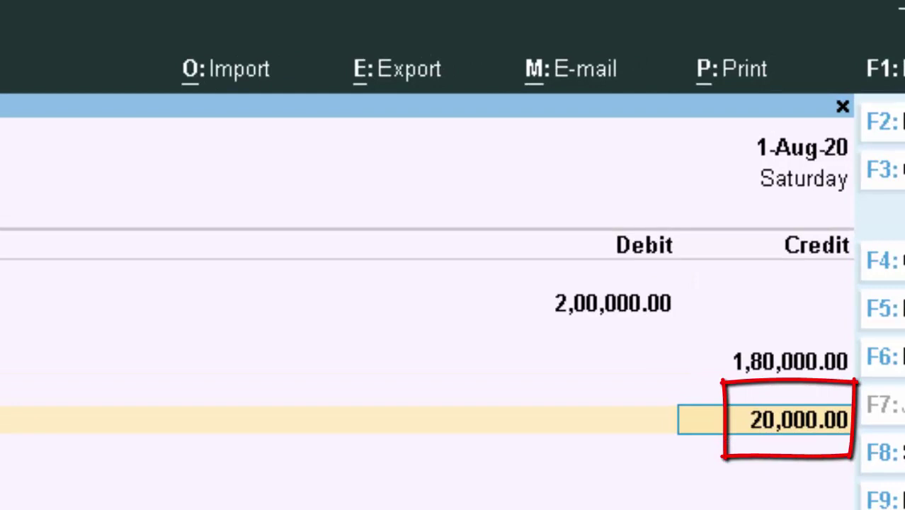
# Step: Confirm the 20,000 credit to Tax Deducted at Source, balancing Journal No. 4 at 2,00,000
pyautogui.press('Return')
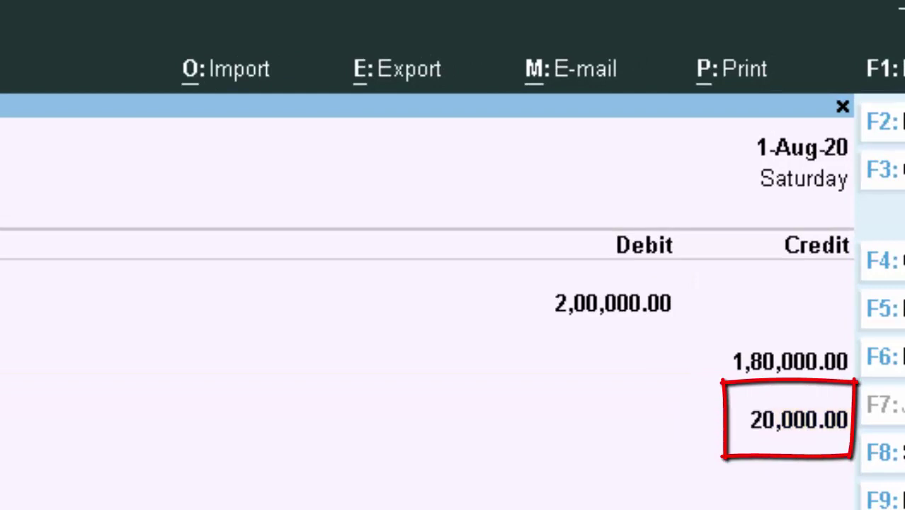